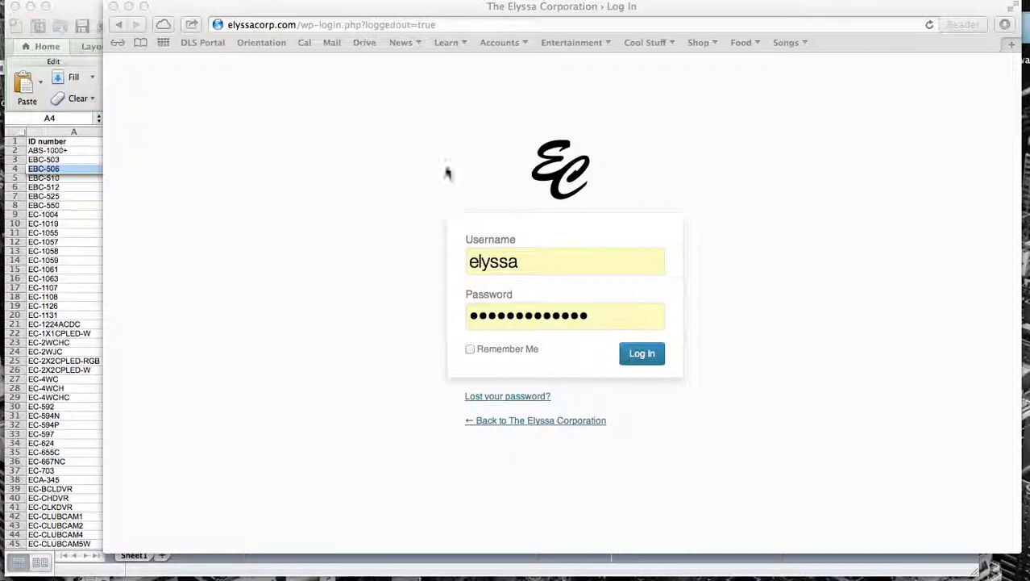
# Load the site's admin address, elyssacorp.com/wp-admin, in the browser
pyautogui.click(301, 25)
pyautogui.moveTo(299, 25); pyautogui.dragTo(372, 25)
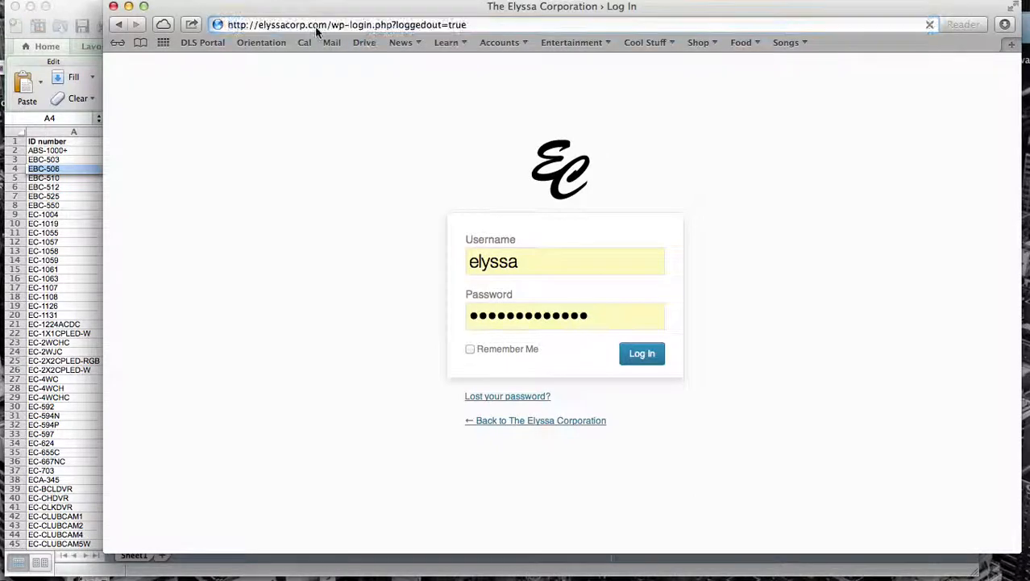
pyautogui.click(303, 25)
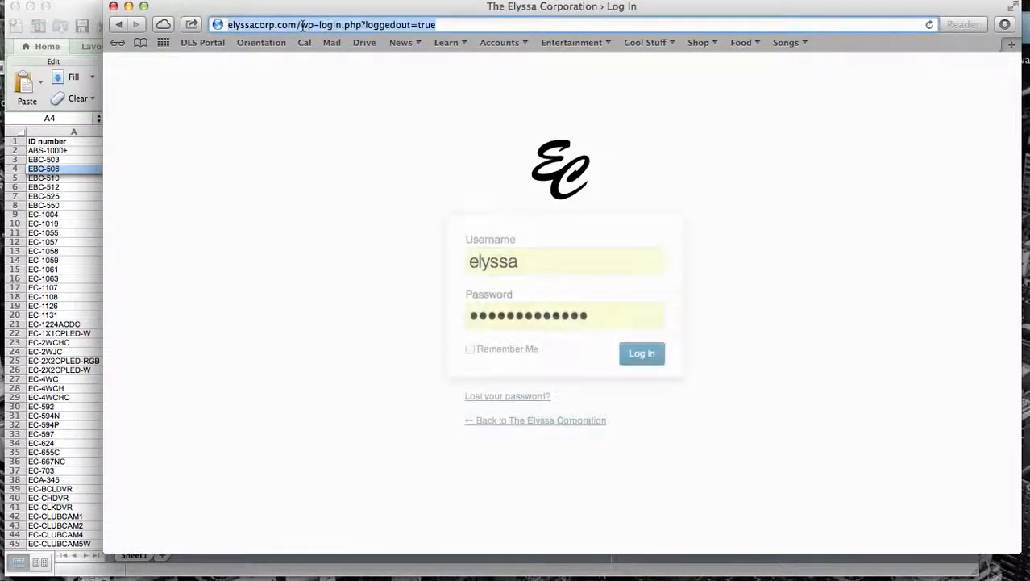
pyautogui.moveTo(302, 25); pyautogui.dragTo(458, 16)
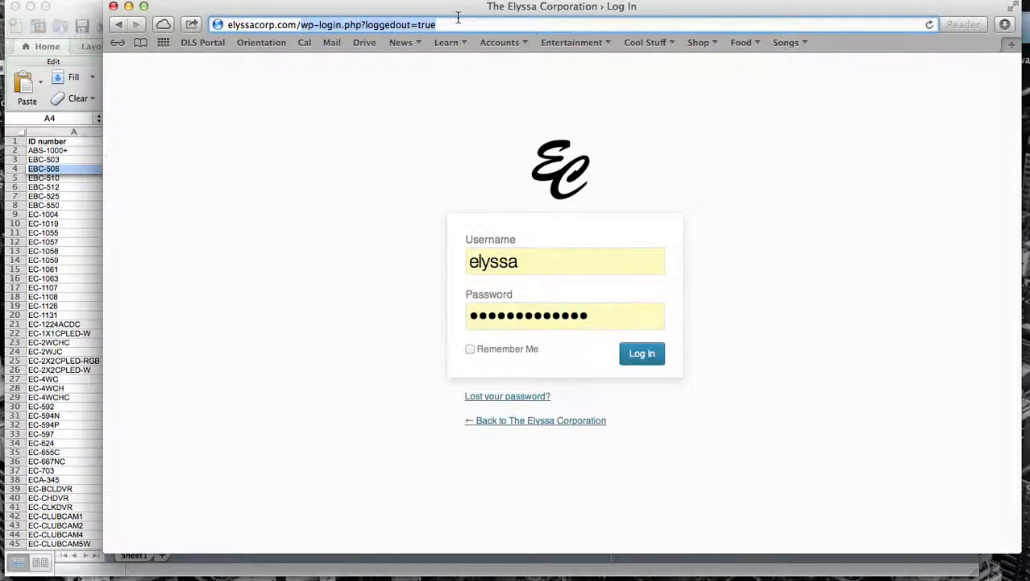
pyautogui.write('wp-admin')
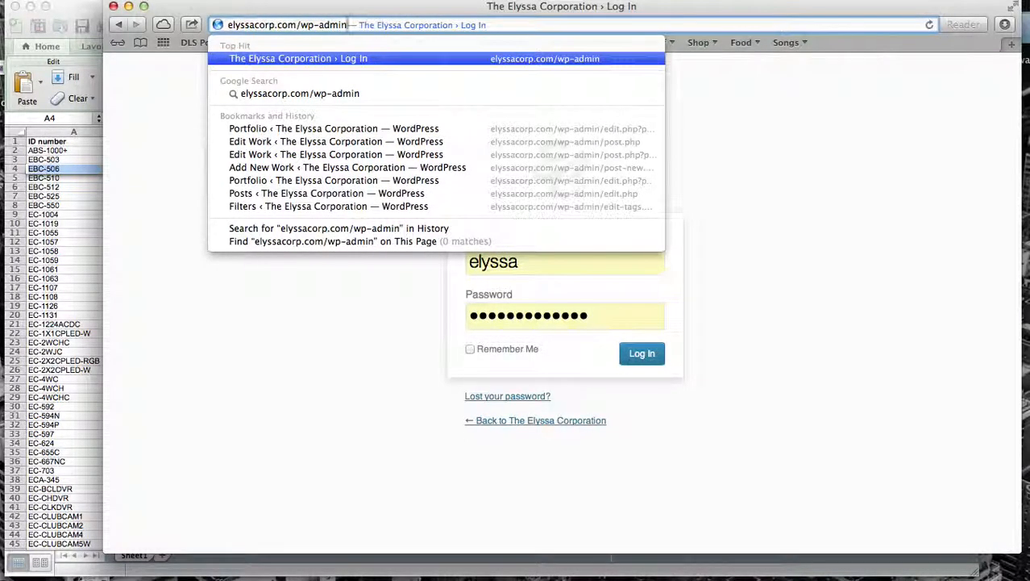
pyautogui.press('Return')
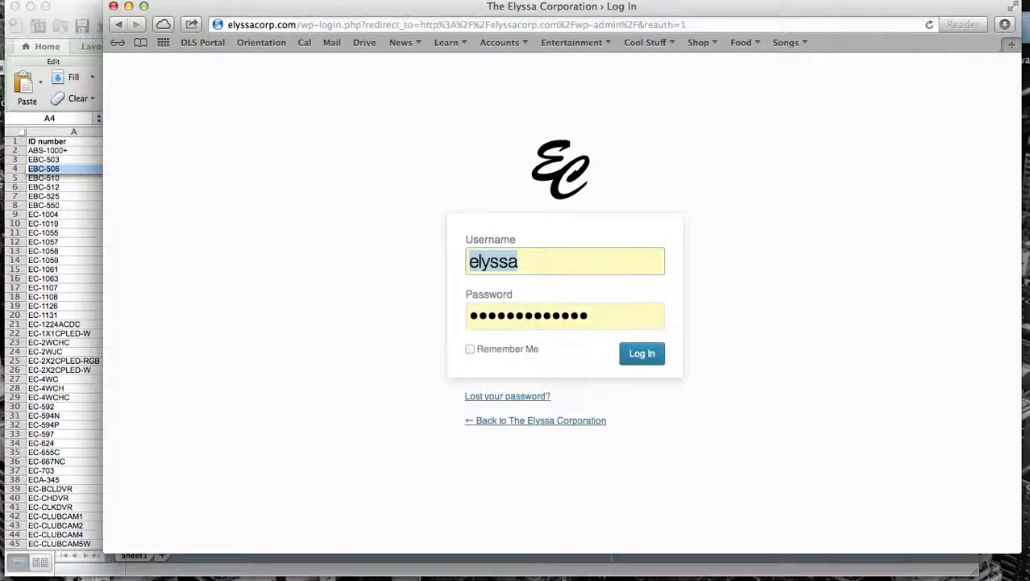
# Log in to the WordPress admin with the prefilled credentials and open the list of Portfolio items
pyautogui.click(73, 12)
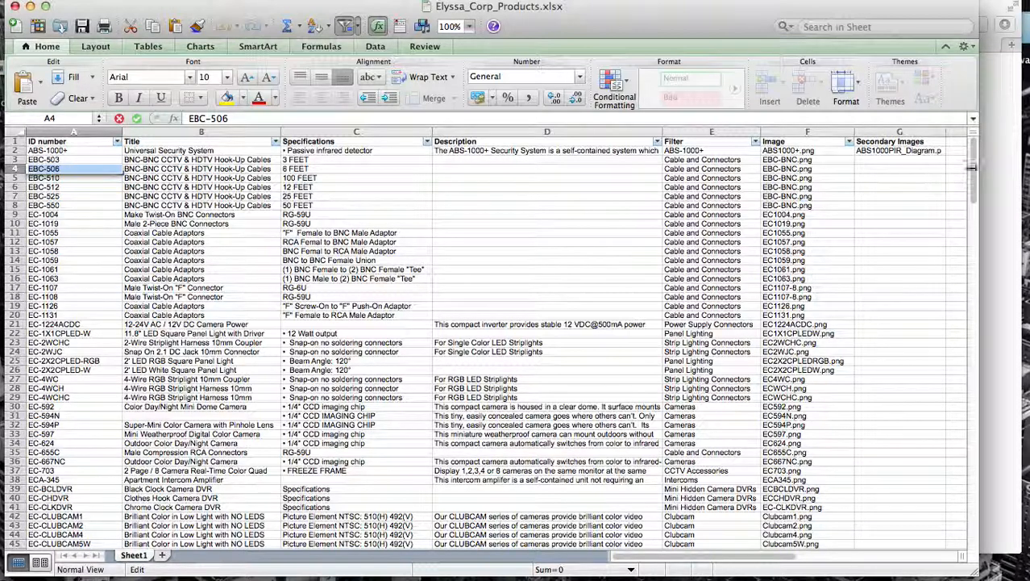
pyautogui.click(1000, 174)
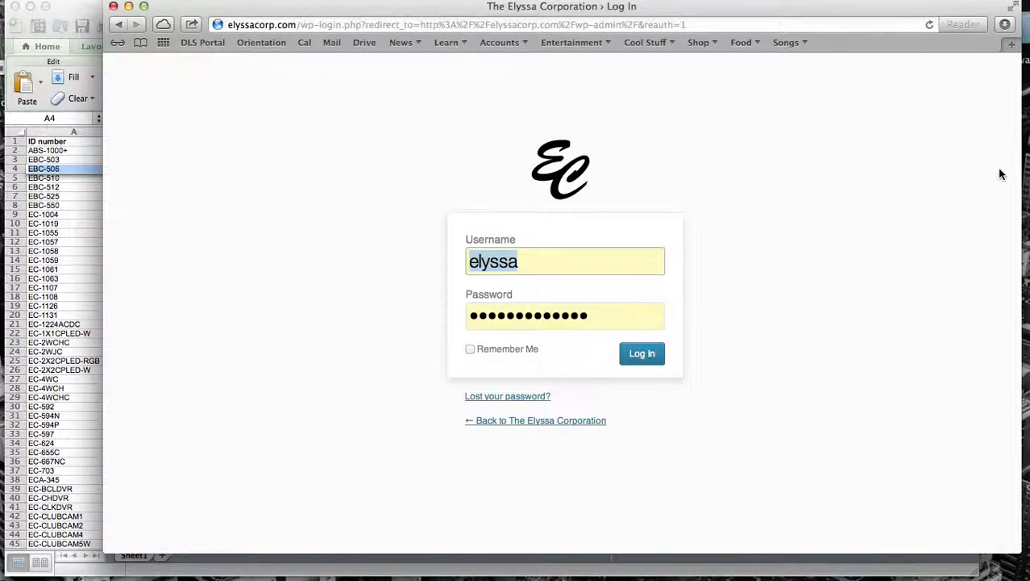
pyautogui.click(649, 359)
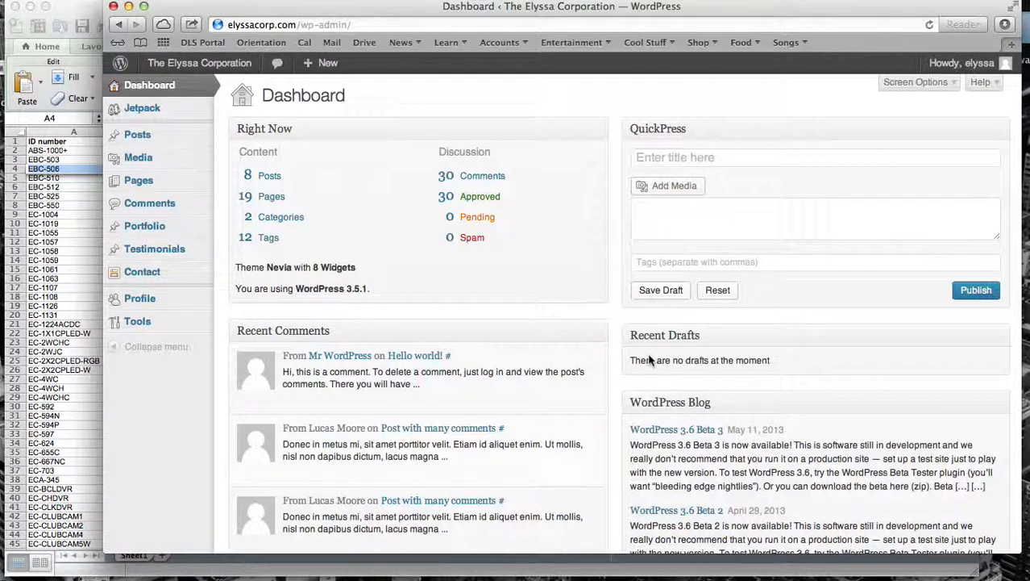
pyautogui.moveTo(176, 233)
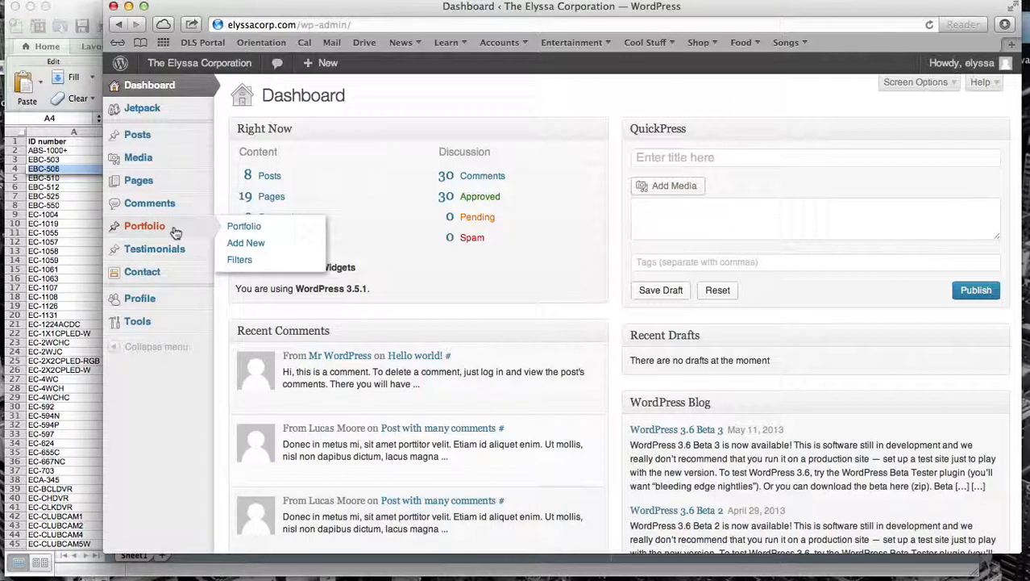
pyautogui.click(239, 228)
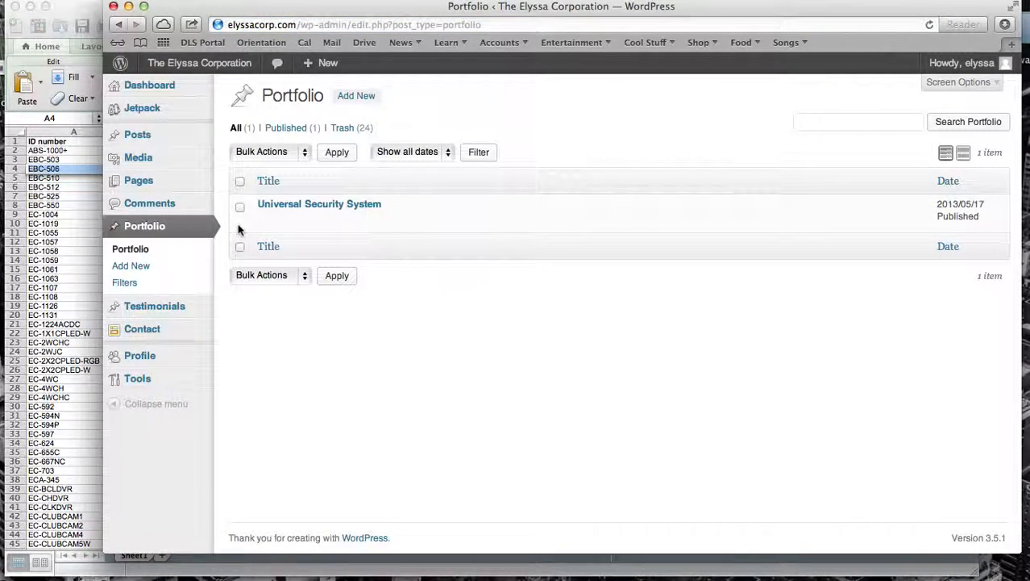
# Switch to the Elyssa_Corp_Products.xlsx spreadsheet in Excel and review the ABS-1000+ product row across its columns
pyautogui.click(74, 155)
pyautogui.click(72, 153)
pyautogui.press('Right')
pyautogui.press('Right')
pyautogui.press('Right')
pyautogui.press('Right')
pyautogui.press('Right')
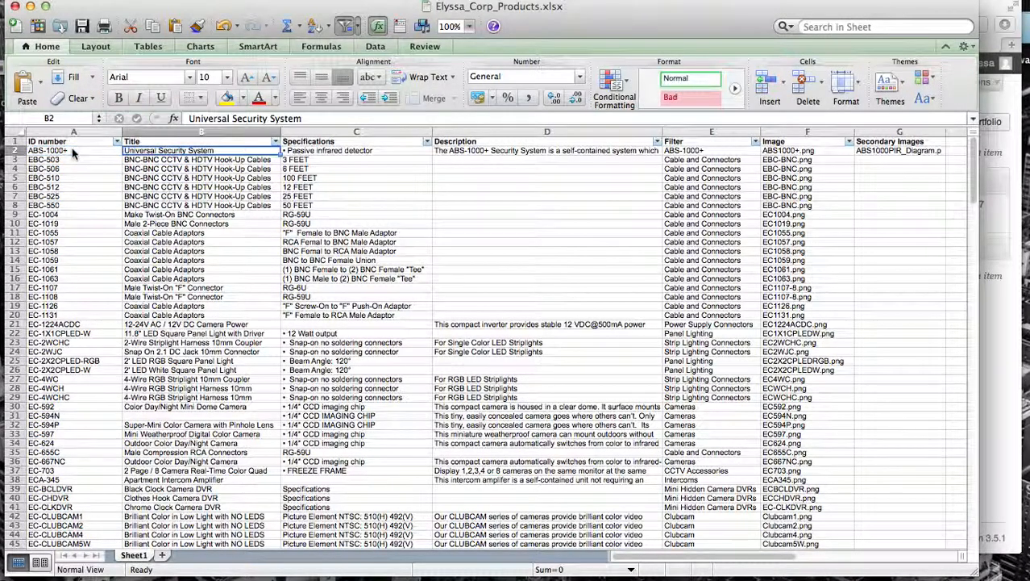
pyautogui.press('Left')
pyautogui.press('Left')
pyautogui.press('Left')
pyautogui.press('Left')
pyautogui.press('Left')
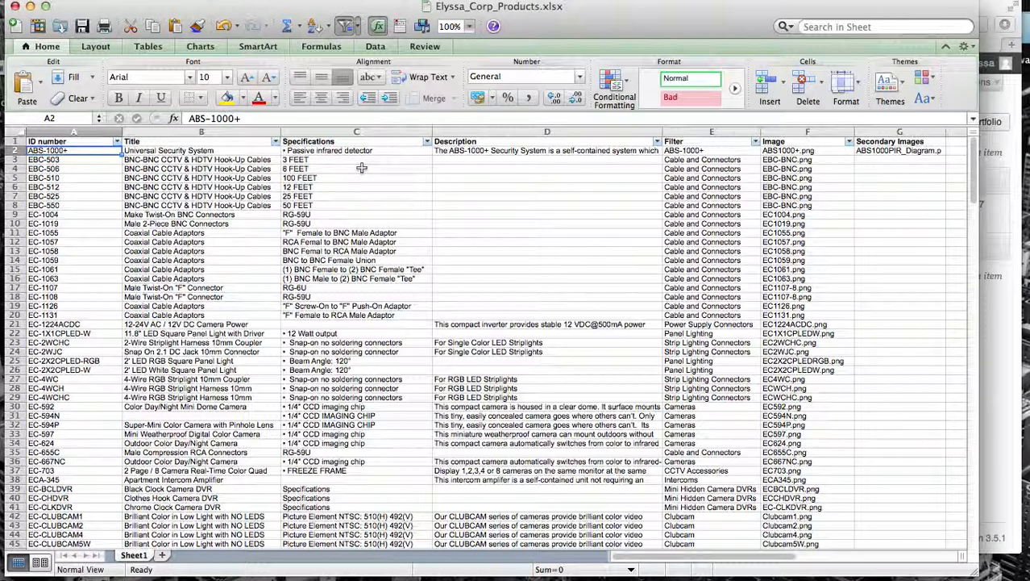
# Examine the EBC-503 row's title, specifications and other product fields in the spreadsheet
pyautogui.press('Down')
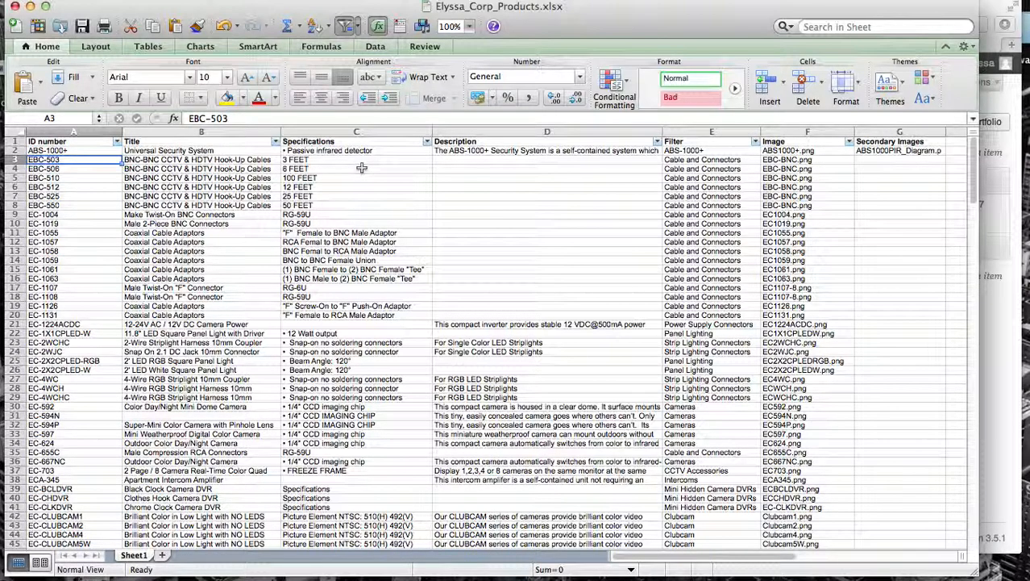
pyautogui.press('Right')
pyautogui.press('Right')
pyautogui.press('Right')
pyautogui.press('Right')
pyautogui.press('Right')
pyautogui.press('Left')
pyautogui.press('Left')
pyautogui.press('Left')
pyautogui.press('Left')
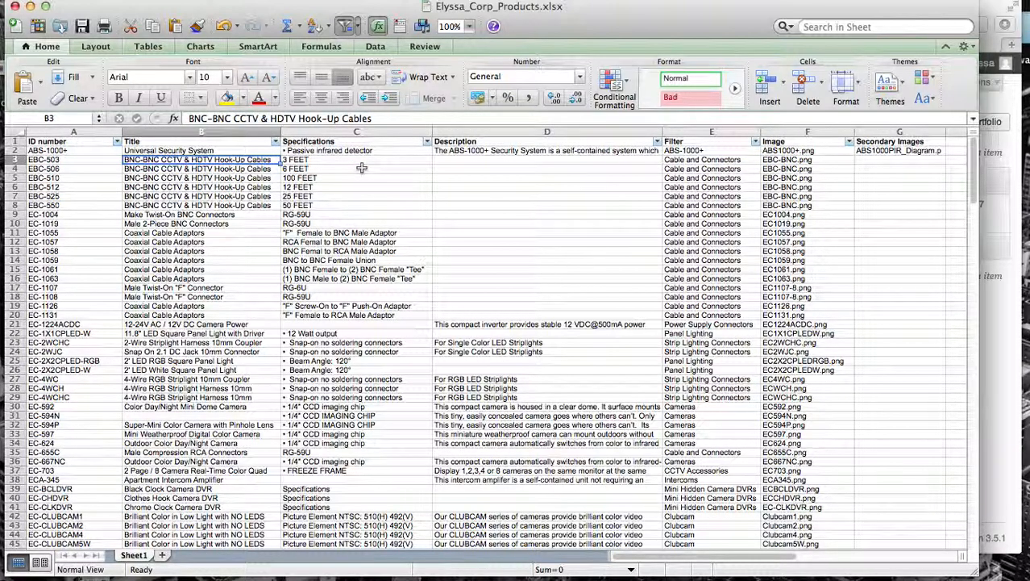
pyautogui.press('Right')
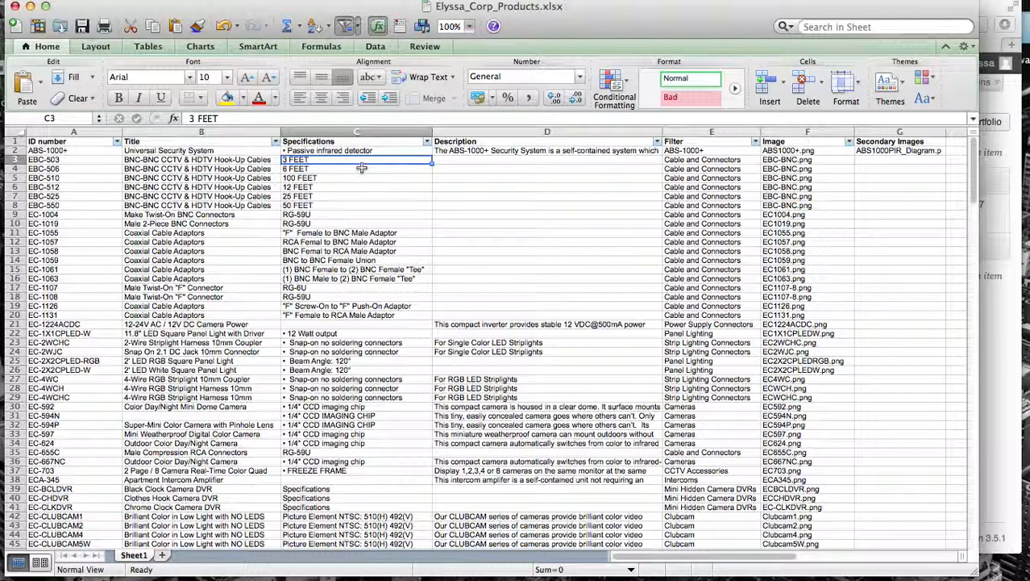
pyautogui.press('Left')
pyautogui.press('Left')
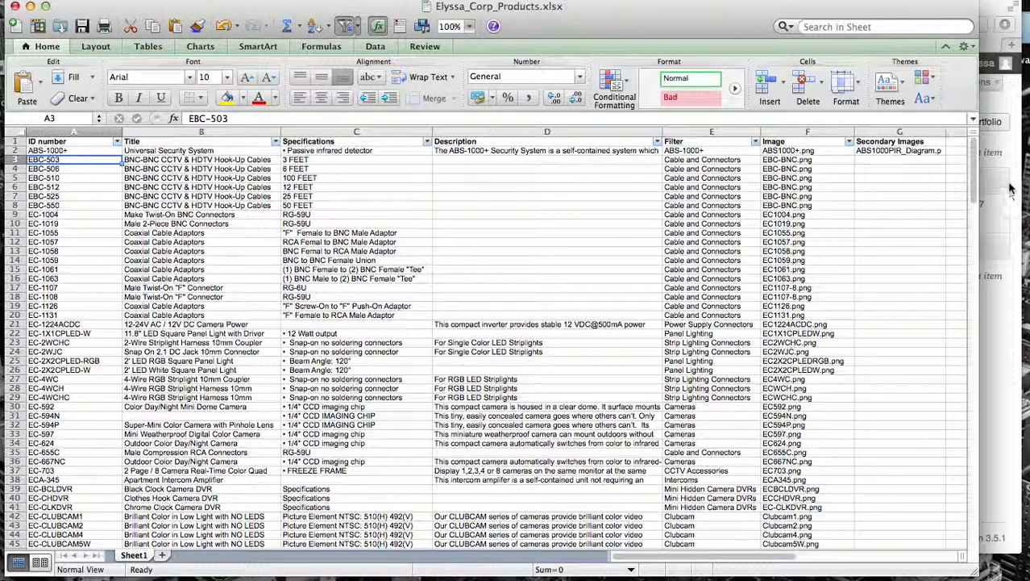
# Start a new Portfolio work in WordPress and title it "BNC-BNC CCTV & HDTV Hook-Up Cables", copied from the spreadsheet's EBC-503 row
pyautogui.click(1008, 172)
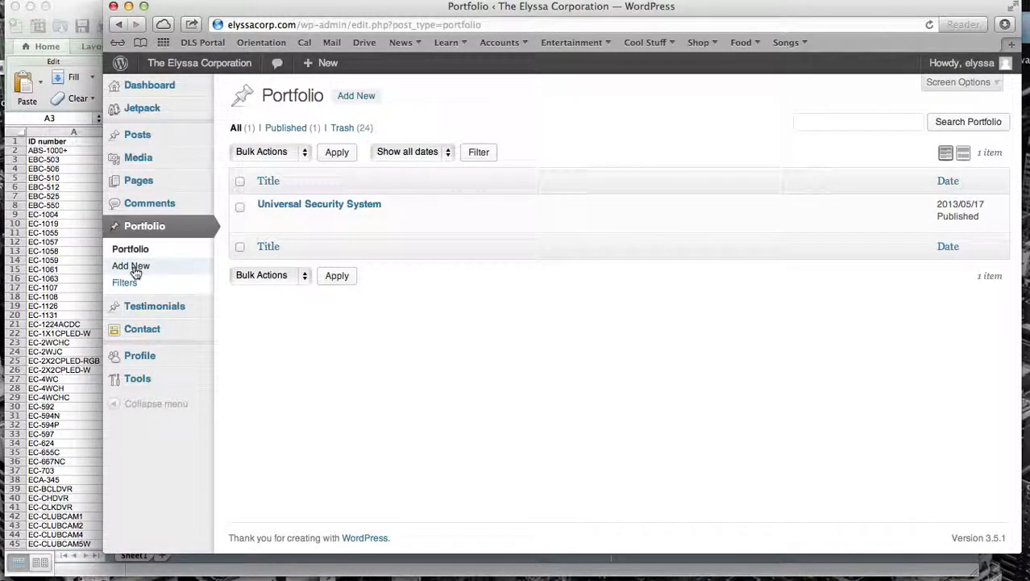
pyautogui.click(347, 103)
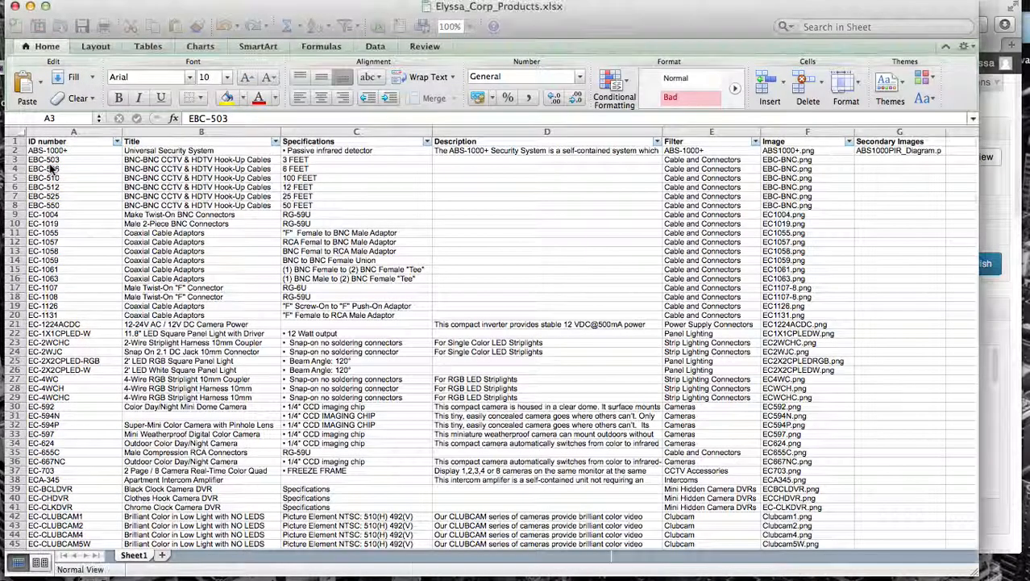
pyautogui.click(50, 161)
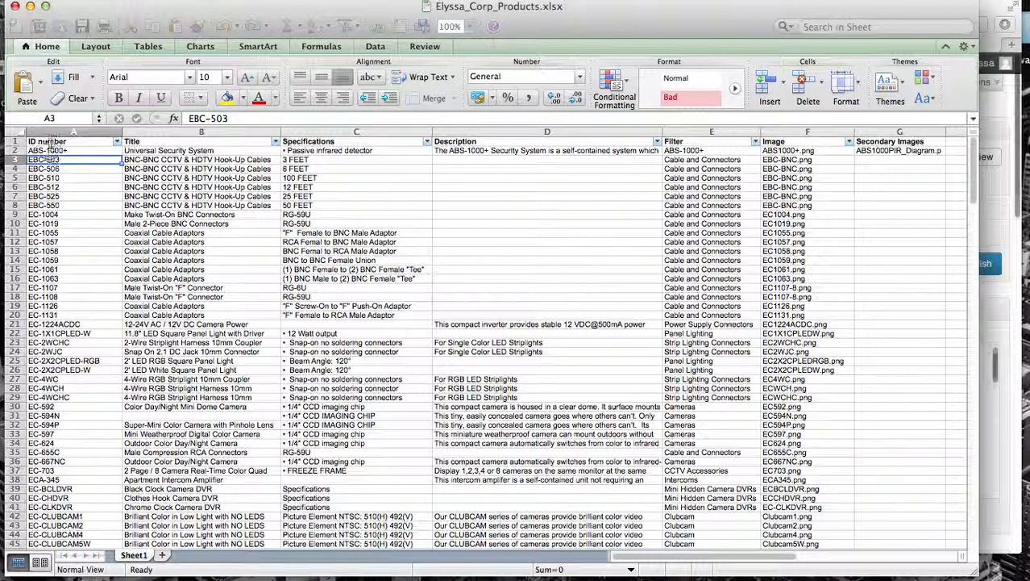
pyautogui.click(157, 160)
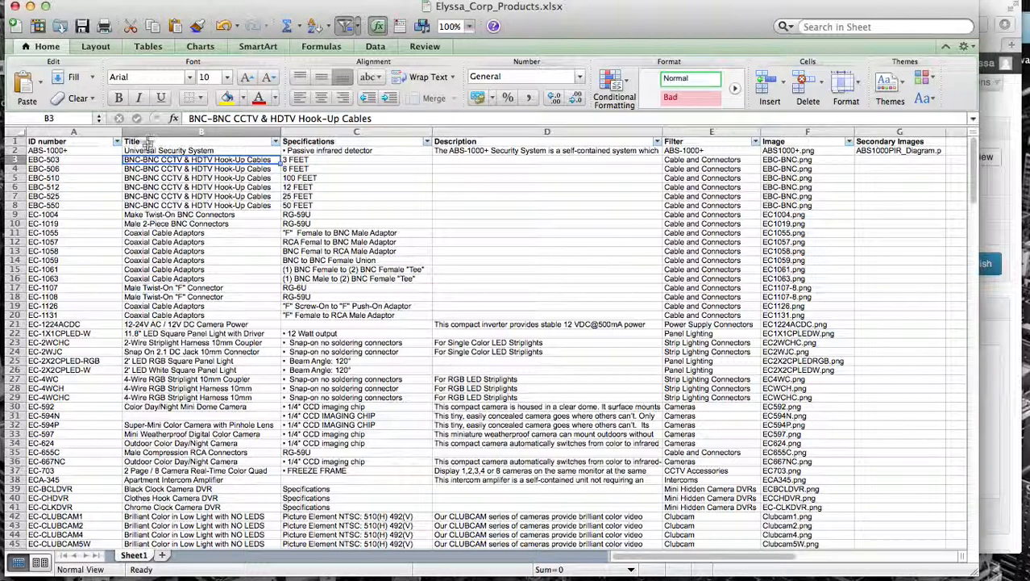
pyautogui.doubleClick(158, 160)
pyautogui.moveTo(274, 160); pyautogui.dragTo(122, 155)
pyautogui.press('super+c')
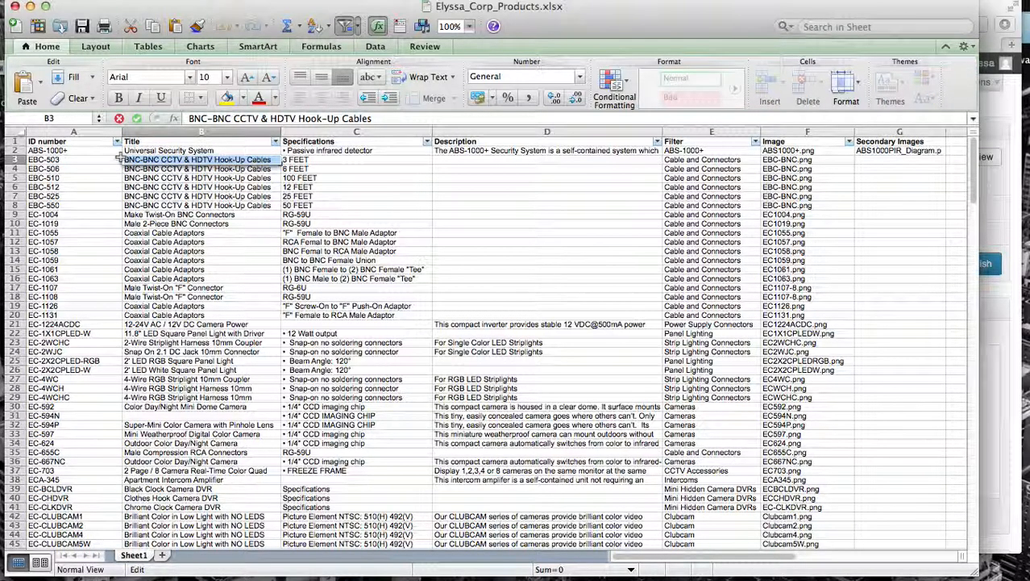
pyautogui.click(989, 187)
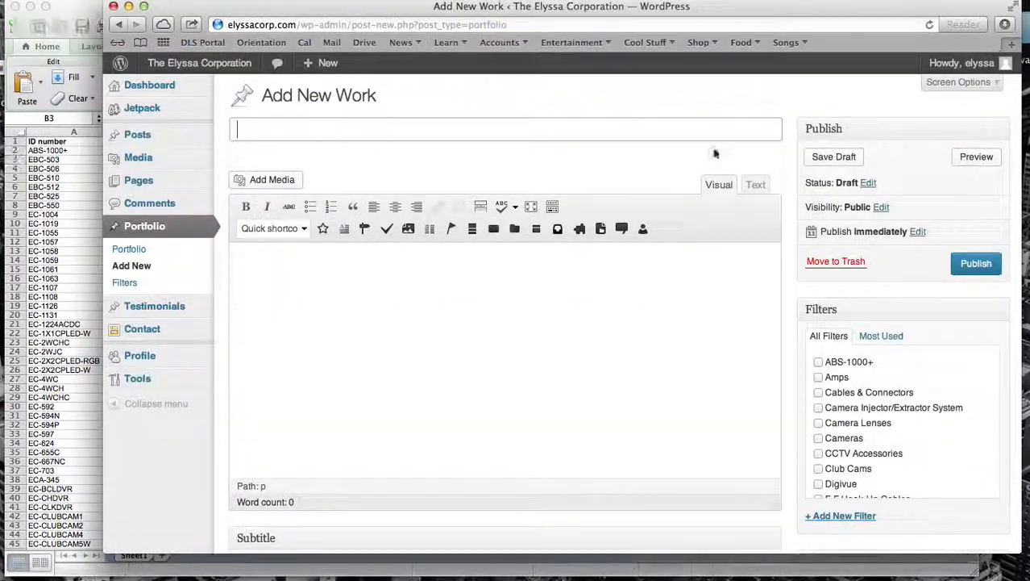
pyautogui.press('super+v')
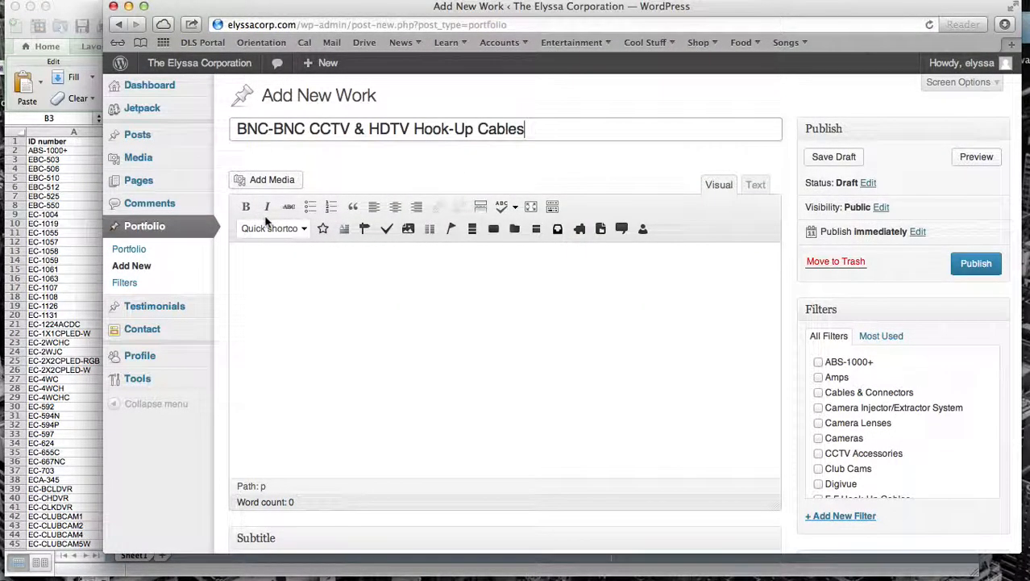
# Set the new work's subtitle to the product's ID number from the spreadsheet, EBC-503
pyautogui.click(56, 165)
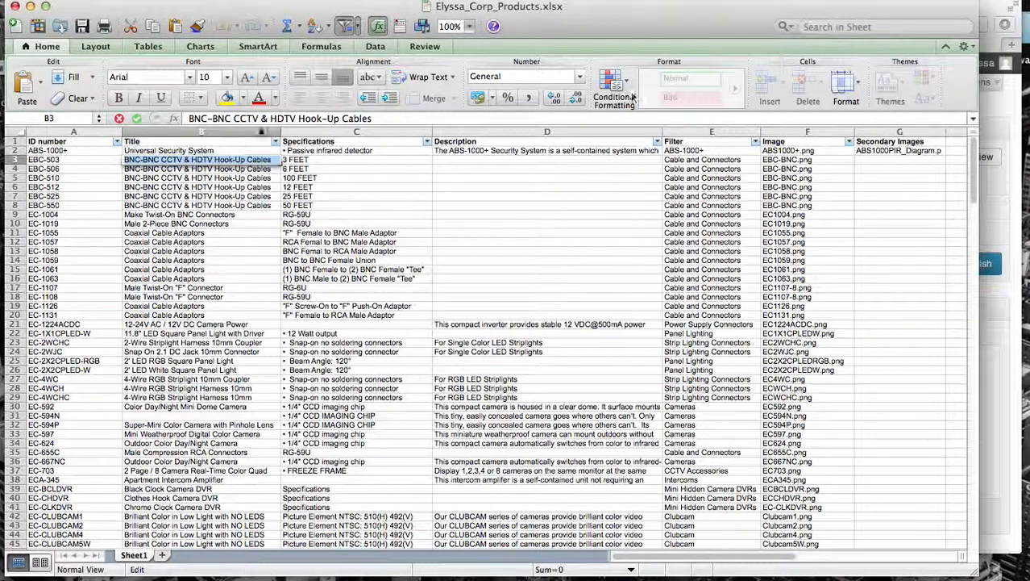
pyautogui.click(57, 162)
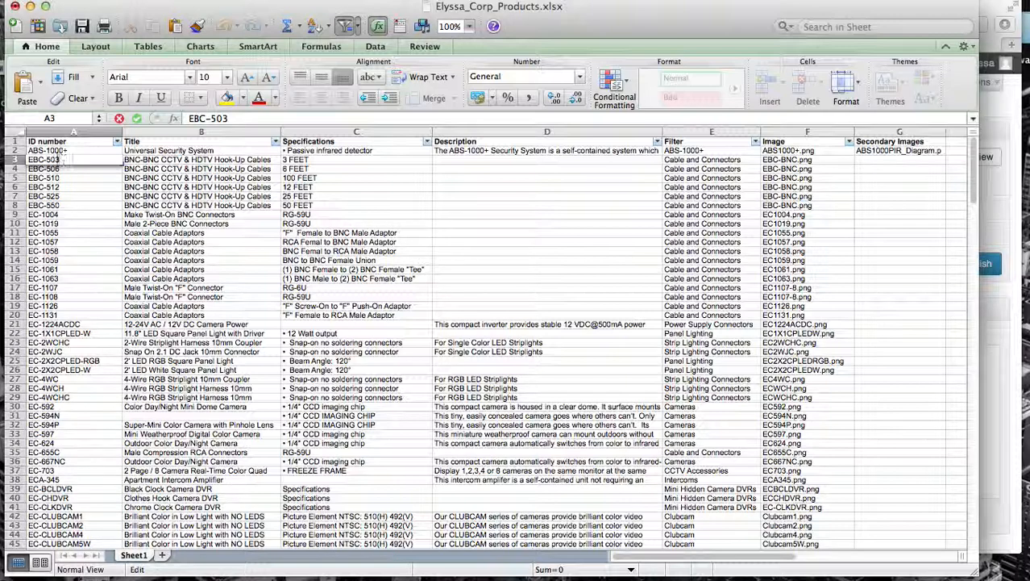
pyautogui.doubleClick(56, 161)
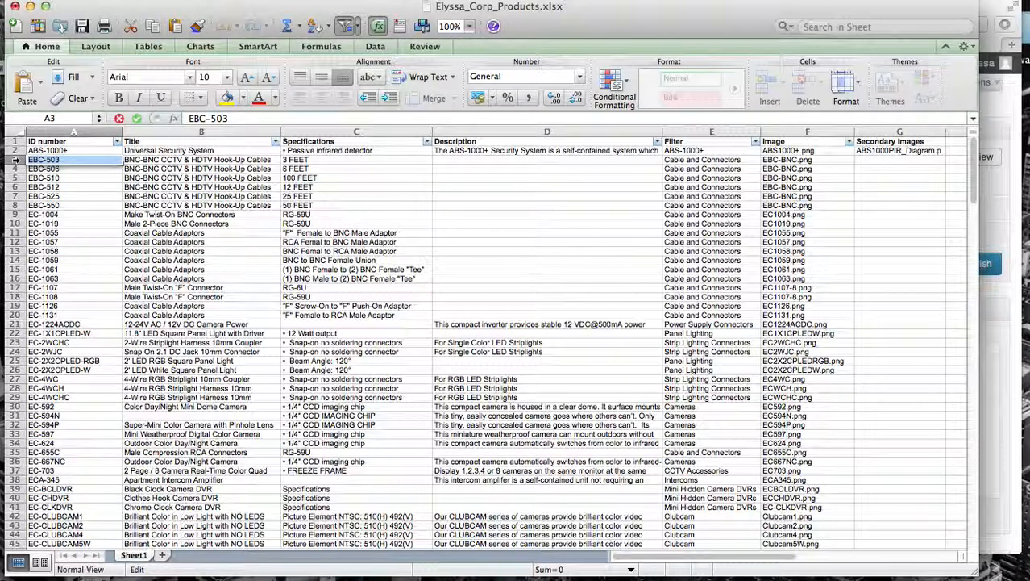
pyautogui.click(1000, 293)
pyautogui.scroll(-8, 512, 249)
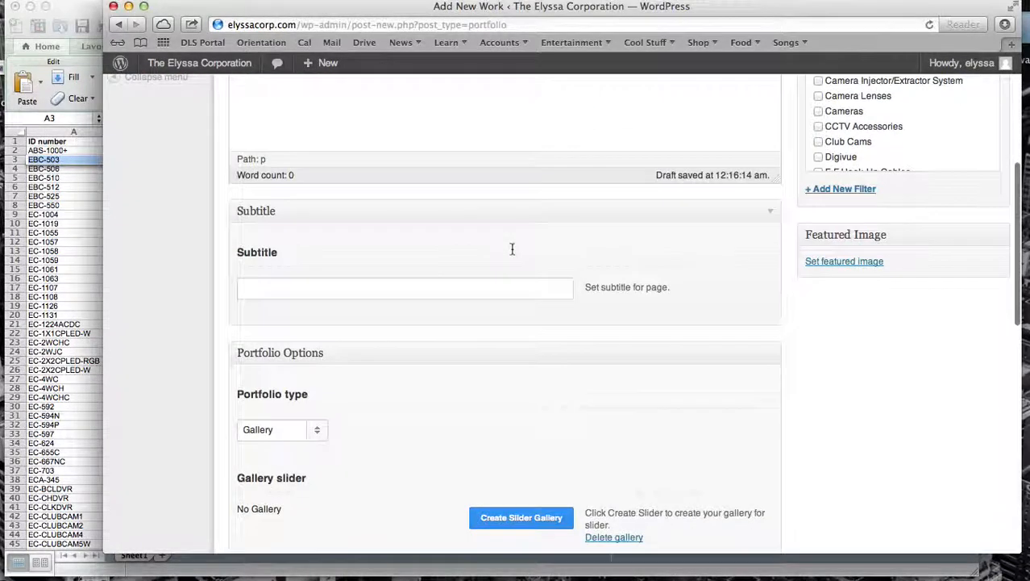
pyautogui.click(388, 287)
pyautogui.write('EBC-503')
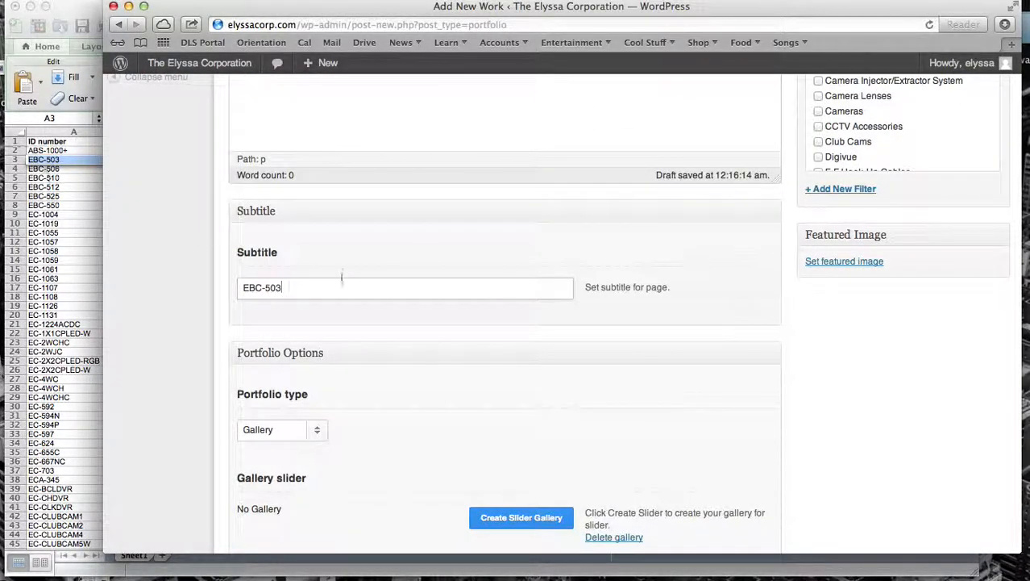
# Copy the specification text "3 FEET" from the EBC-503 row of the Elyssa_Corp_Products.xlsx spreadsheet in Excel
pyautogui.click(84, 190)
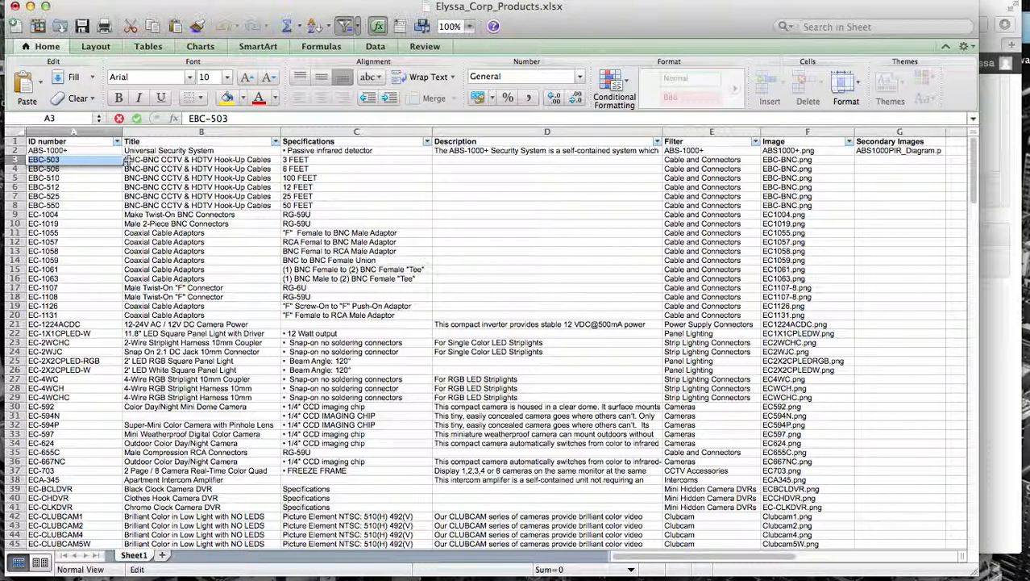
pyautogui.click(128, 160)
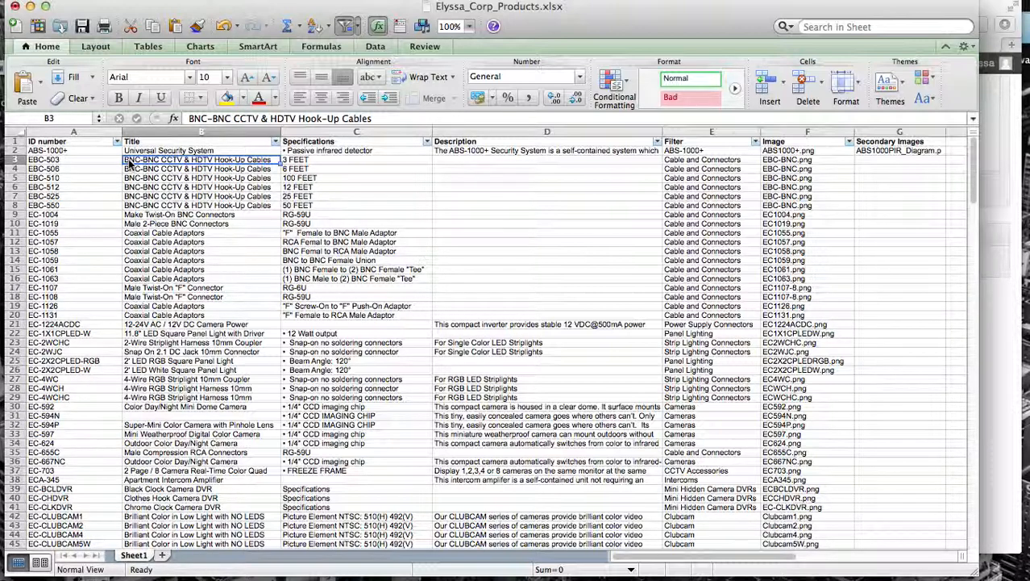
pyautogui.press('Right')
pyautogui.press('super+Down')
pyautogui.doubleClick(306, 162)
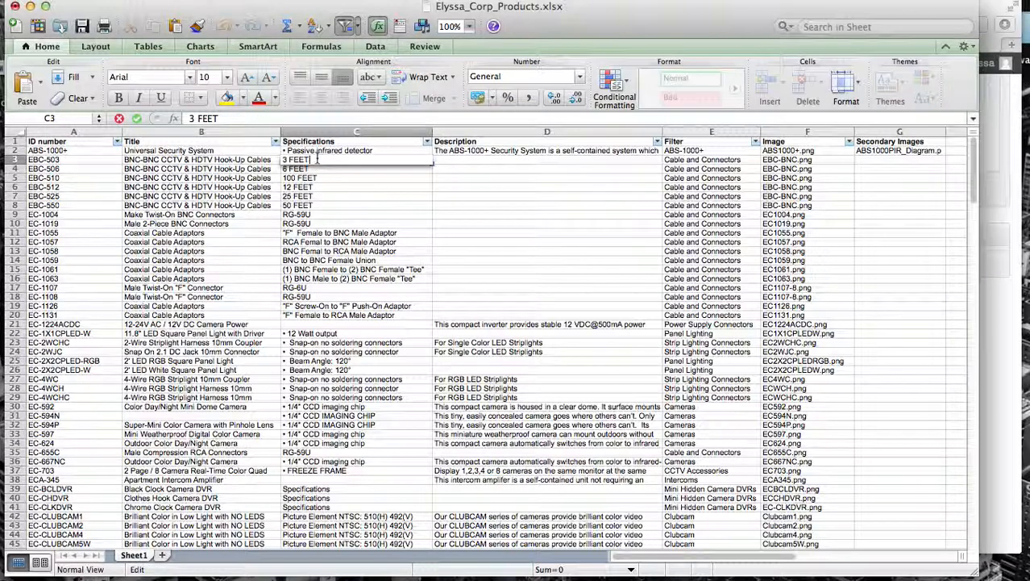
pyautogui.moveTo(315, 160); pyautogui.dragTo(274, 158)
pyautogui.press('super+c')
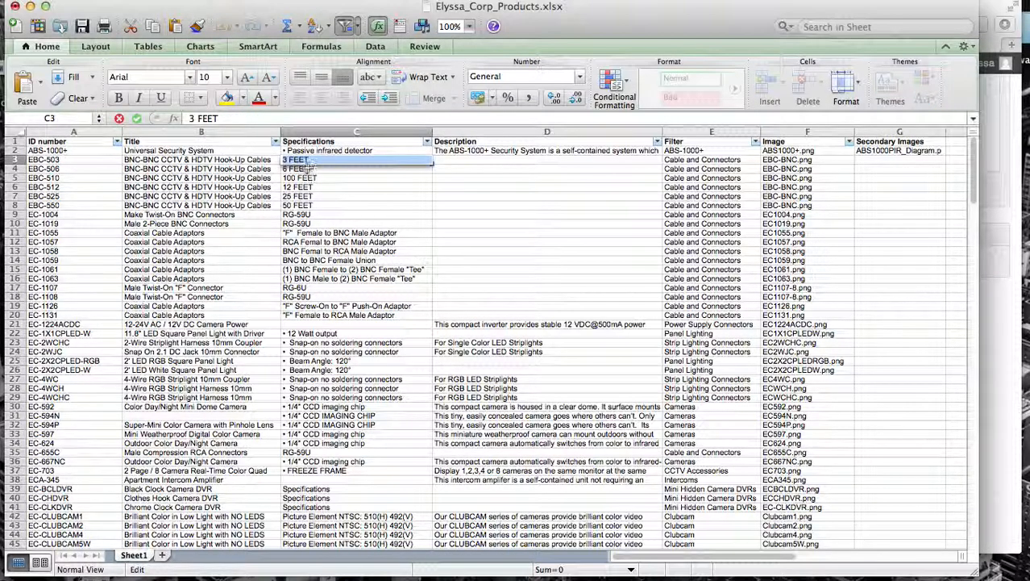
# Switch back to the new work in WordPress and fill its Specifications field with the copied "3 FEET"
pyautogui.click(997, 216)
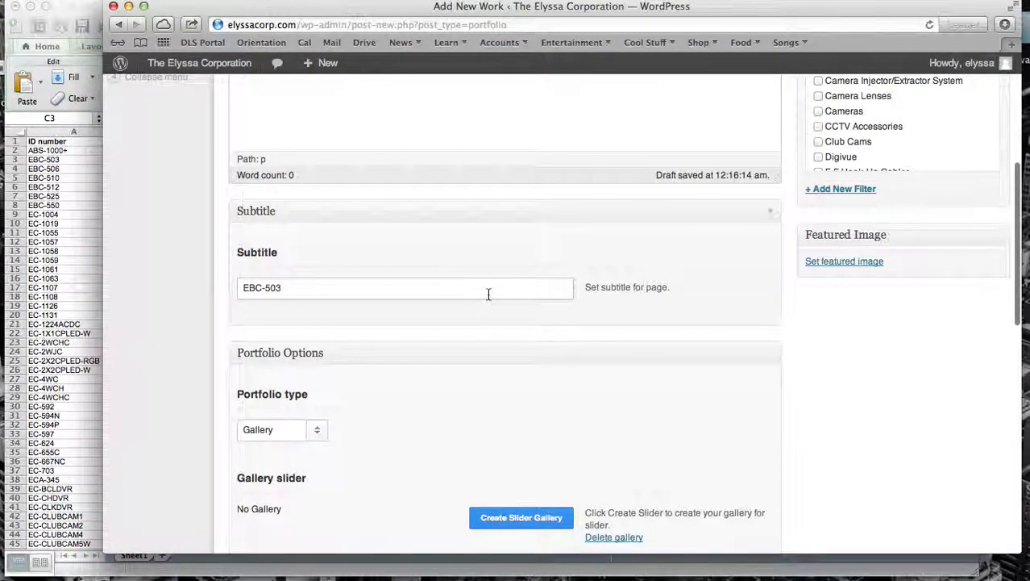
pyautogui.scroll(-4, 488, 294)
pyautogui.scroll(-5, 487, 296)
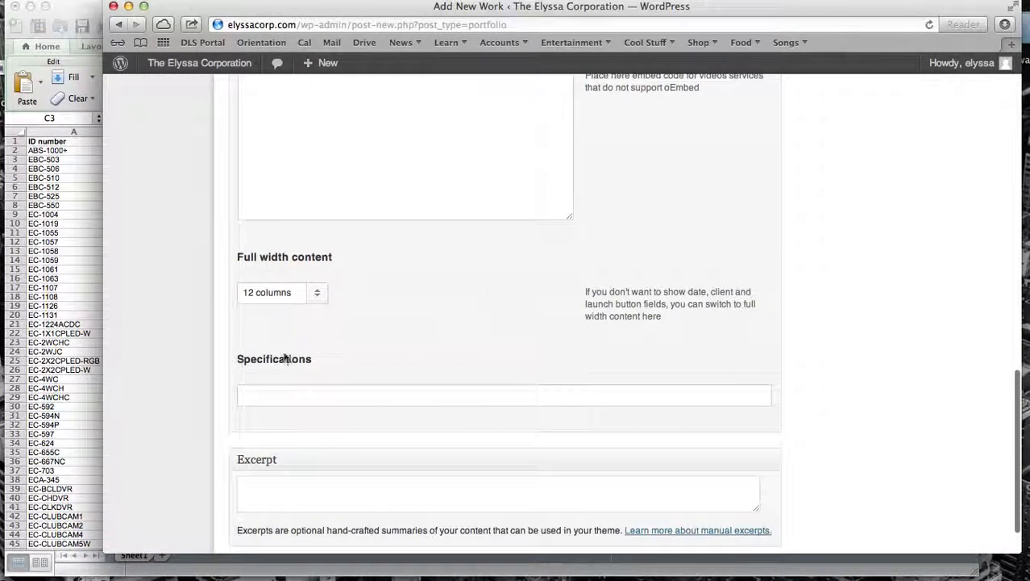
pyautogui.moveTo(247, 363); pyautogui.dragTo(320, 357)
pyautogui.click(286, 395)
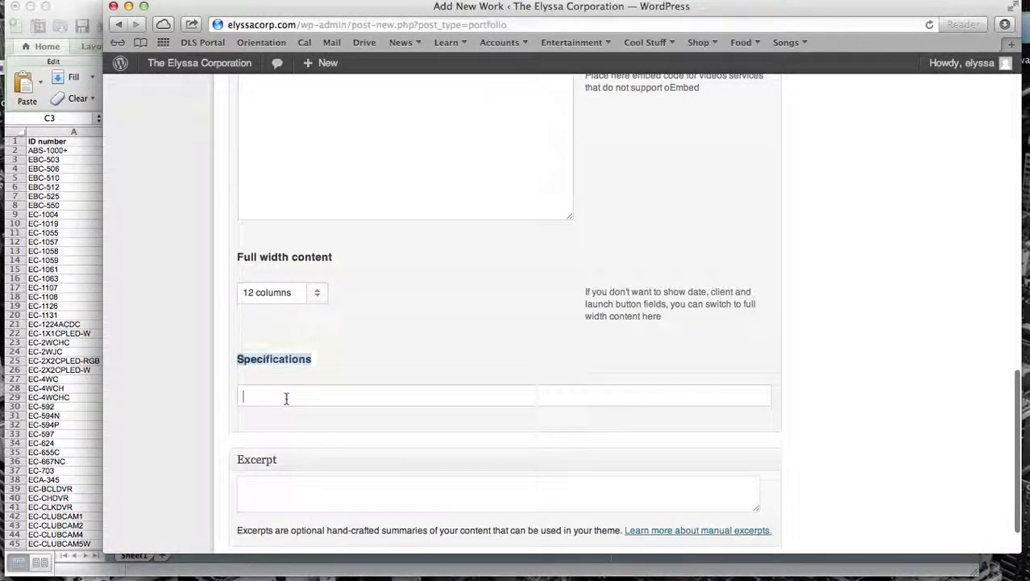
pyautogui.press('super+v')
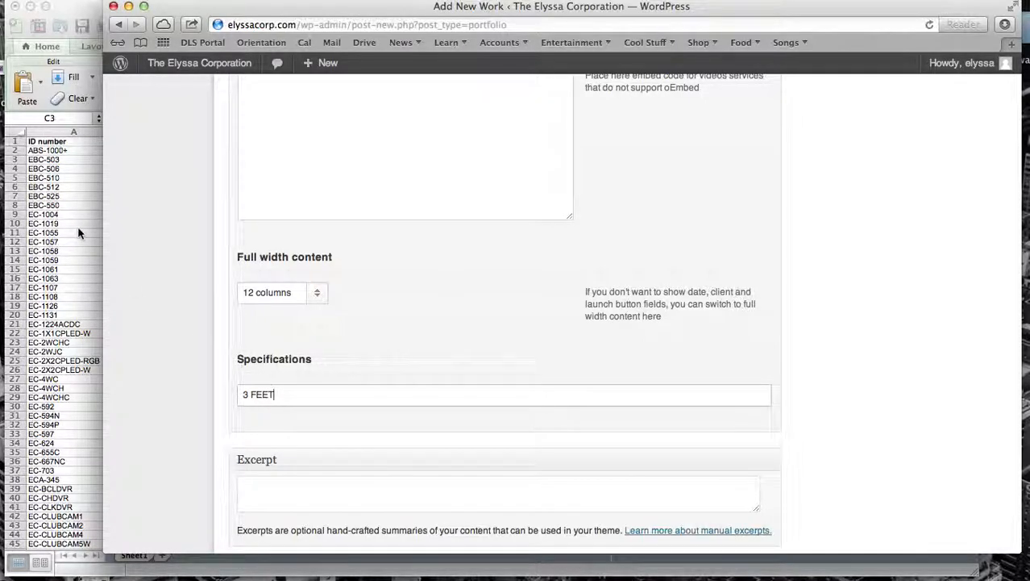
# Check EBC-503's Description cell in the spreadsheet, then write "This is my product description for our new product." as the WordPress work's body text
pyautogui.click(79, 187)
pyautogui.click(441, 163)
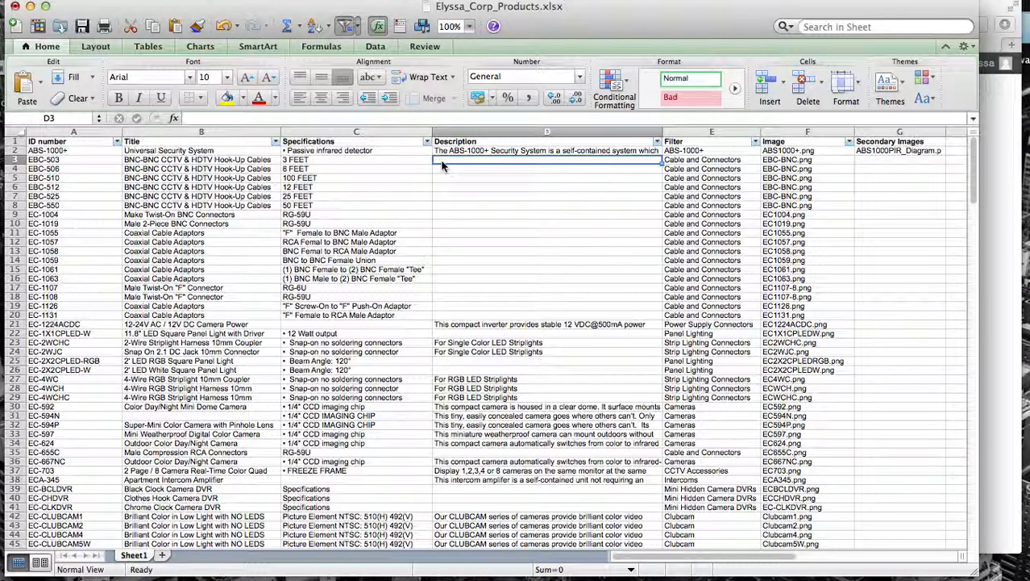
pyautogui.click(1010, 164)
pyautogui.scroll(-5, 541, 169)
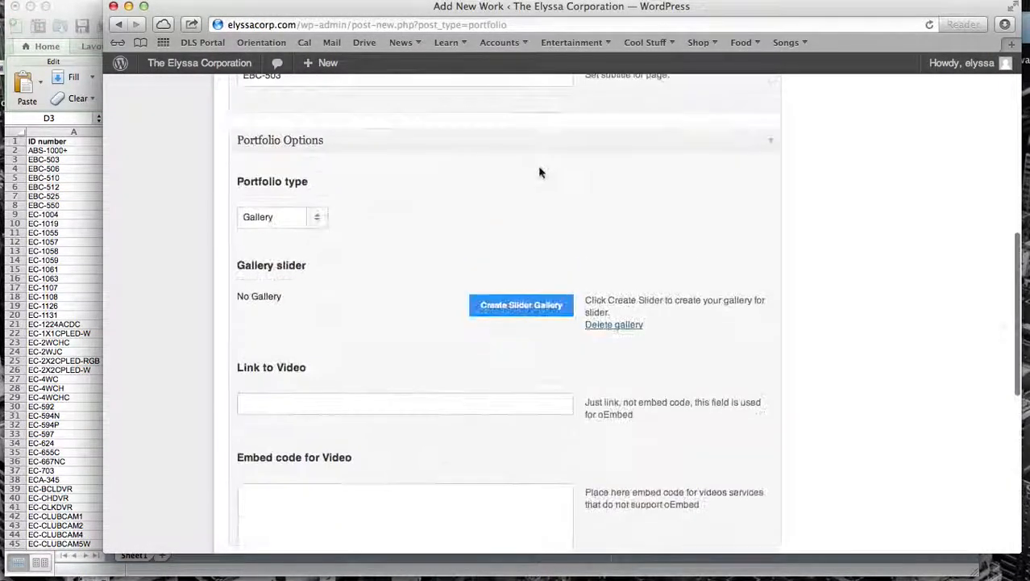
pyautogui.scroll(6, 540, 172)
pyautogui.write('This is my p')
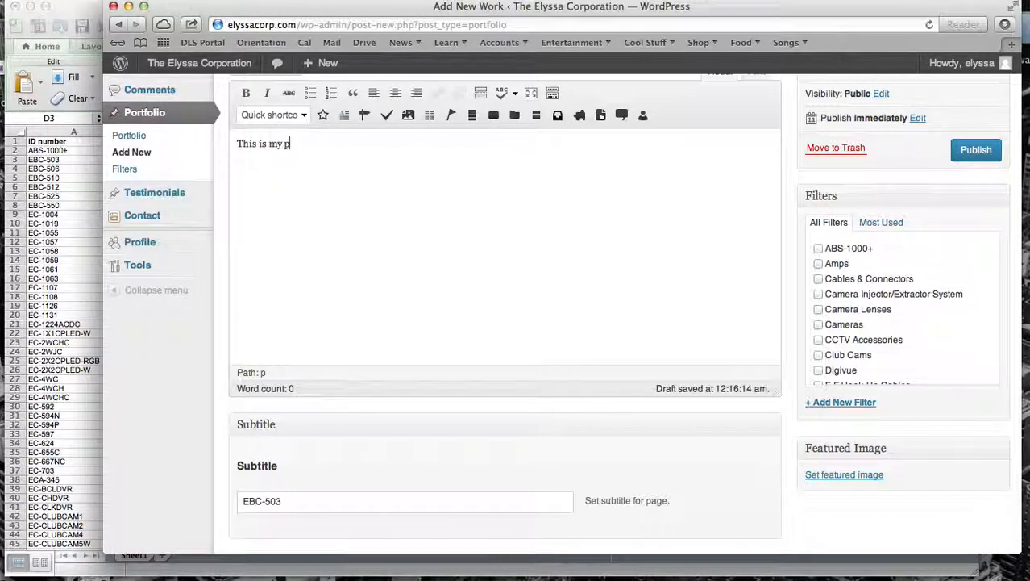
pyautogui.write('roduct description for')
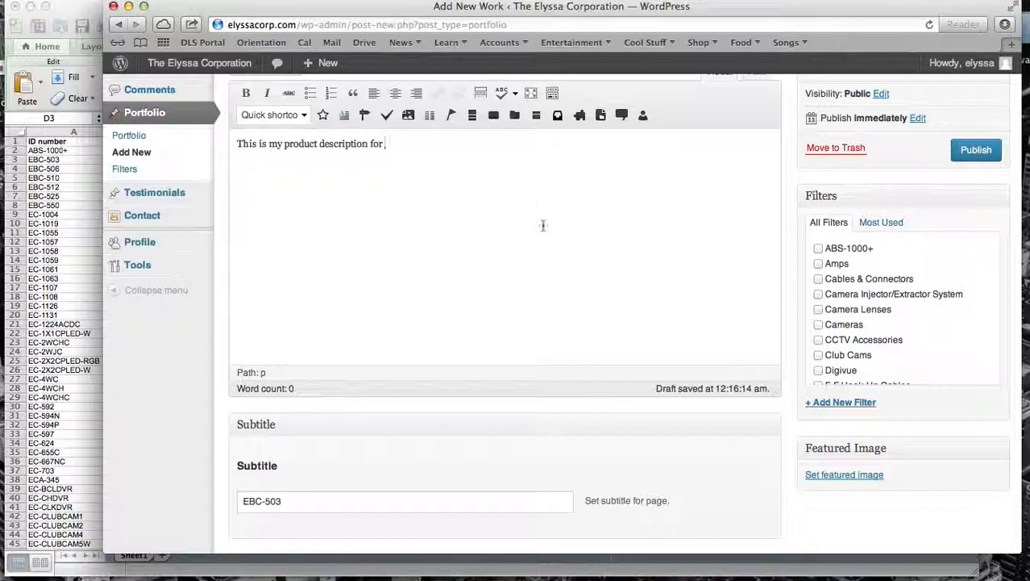
pyautogui.scroll(3, 545, 225)
pyautogui.write('our new product.')
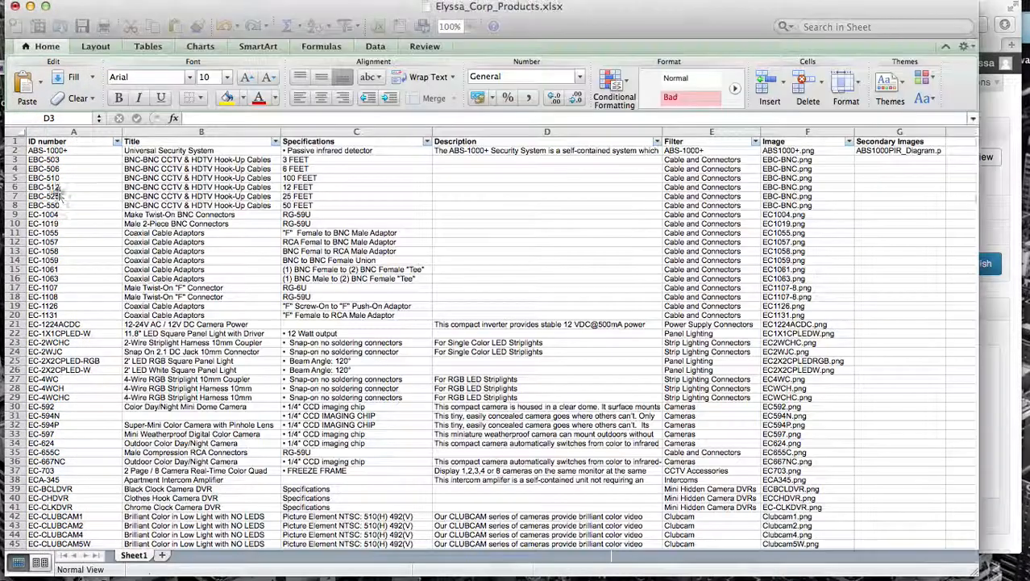
# Look up the EBC-503 row's Filter value in the spreadsheet and assign the Cables & Connectors filter to the WordPress work
pyautogui.click(59, 199)
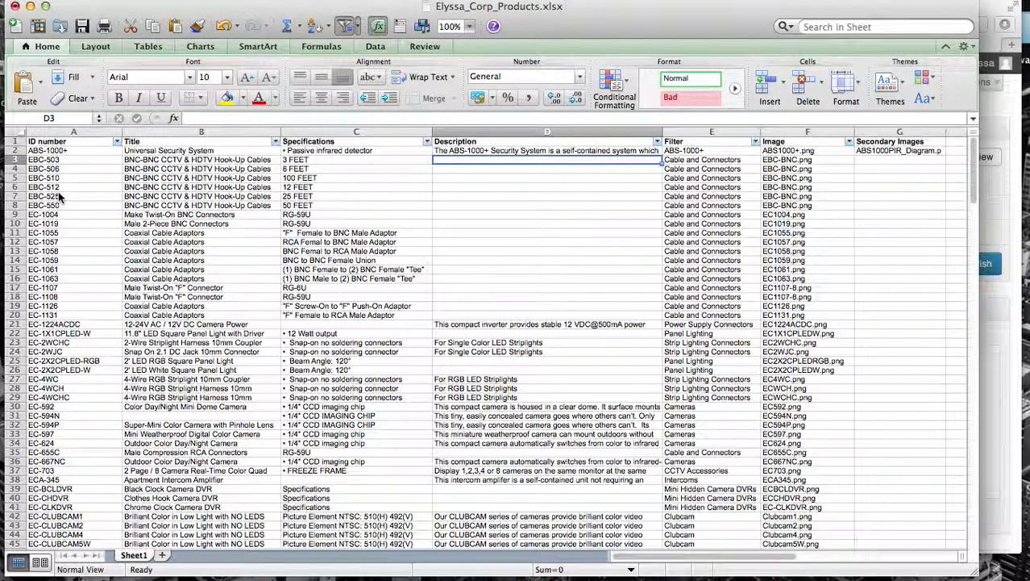
pyautogui.click(748, 160)
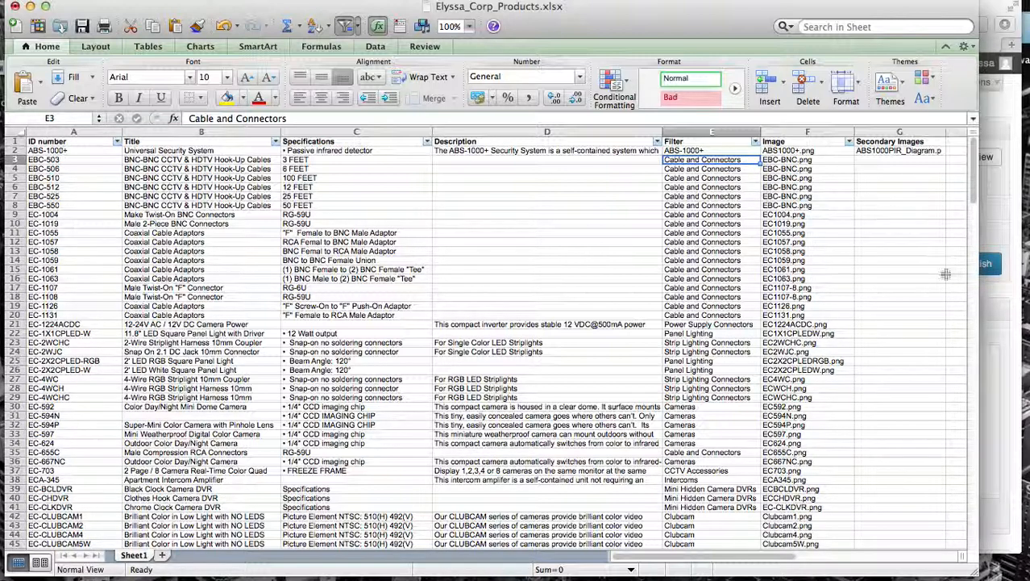
pyautogui.click(993, 299)
pyautogui.scroll(-5, 830, 312)
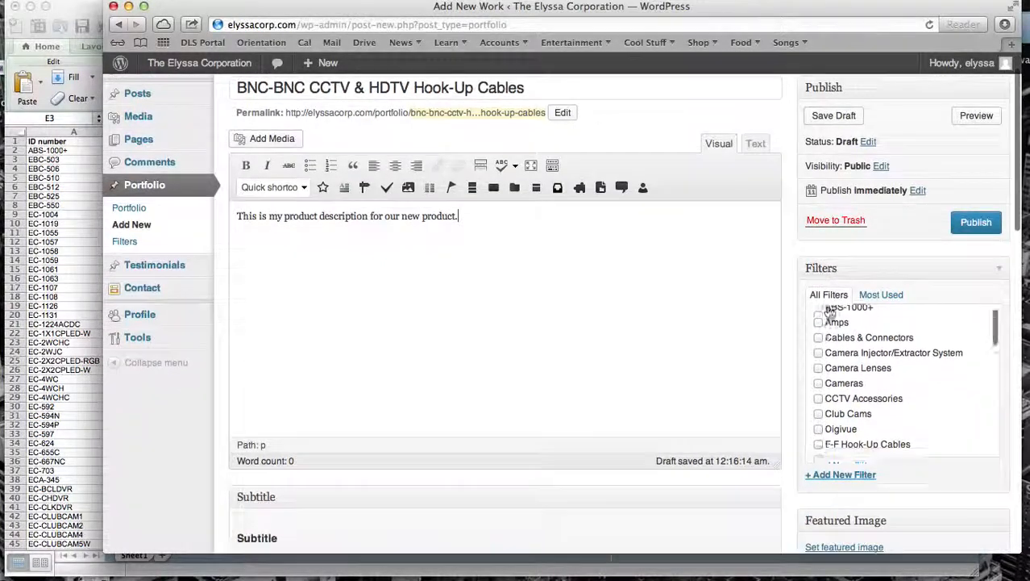
pyautogui.scroll(3, 830, 313)
pyautogui.scroll(1, 830, 312)
pyautogui.click(818, 327)
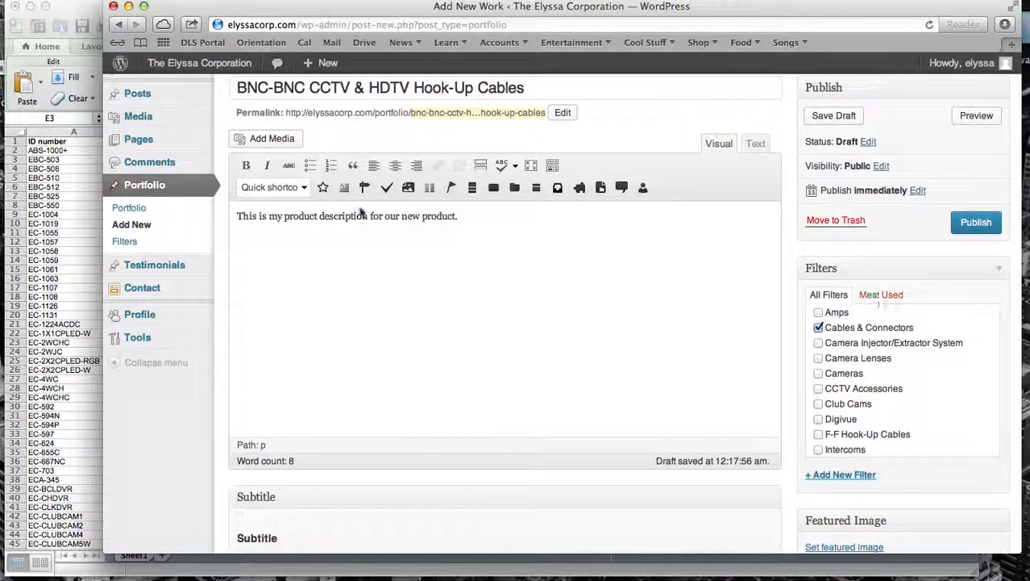
# View the live site's Cables & Connectors product page in a separate browser tab, then return to the work's editor
pyautogui.moveTo(200, 63)
pyautogui.keyDown('super'); pyautogui.click(168, 88); pyautogui.keyUp('super')
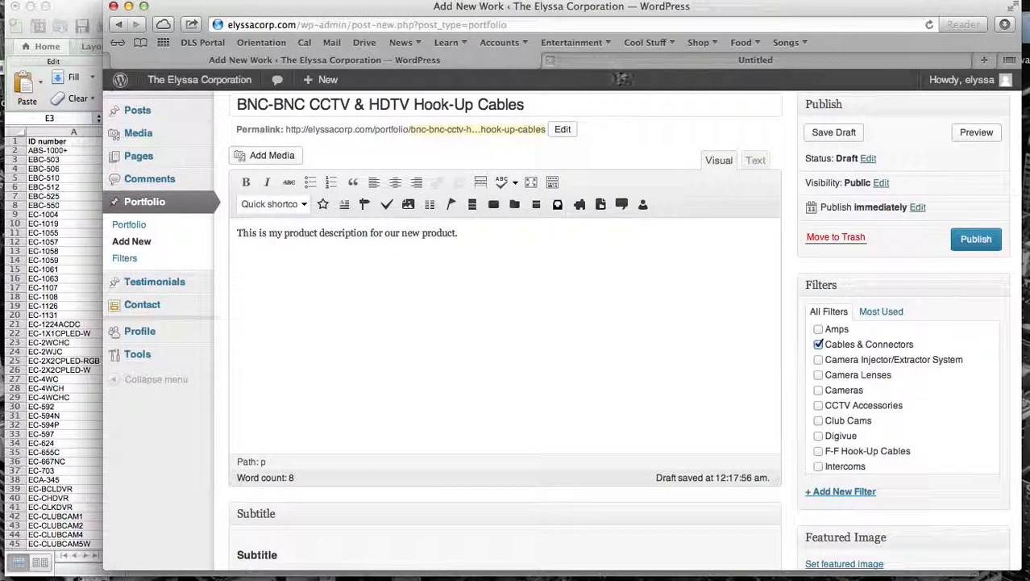
pyautogui.click(619, 62)
pyautogui.moveTo(364, 233)
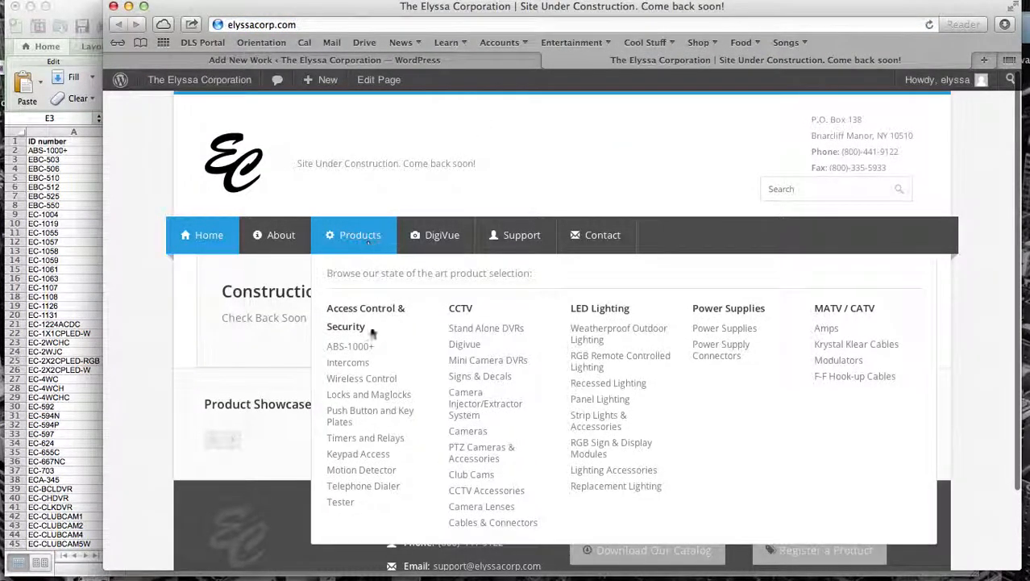
pyautogui.click(476, 524)
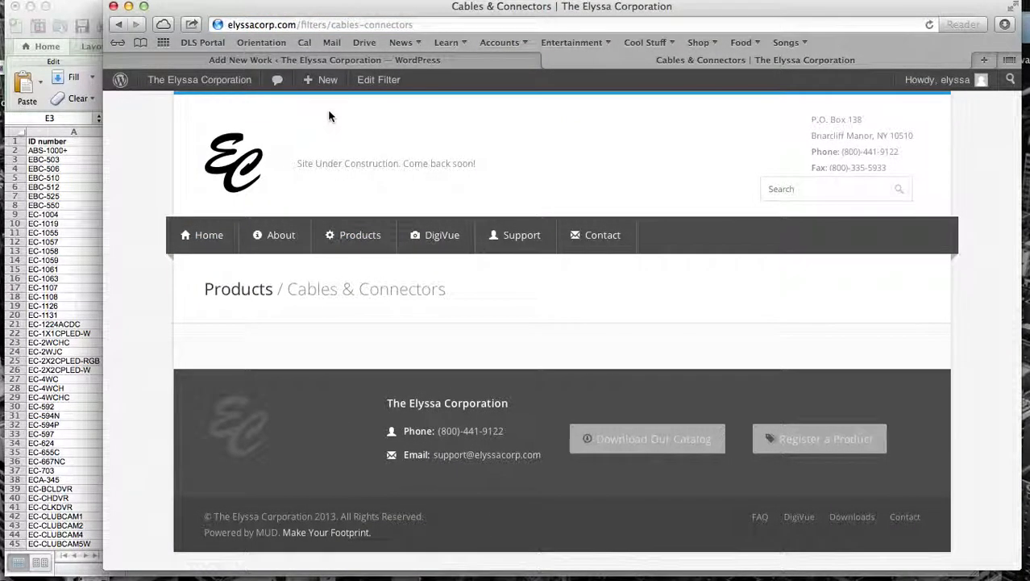
pyautogui.click(324, 60)
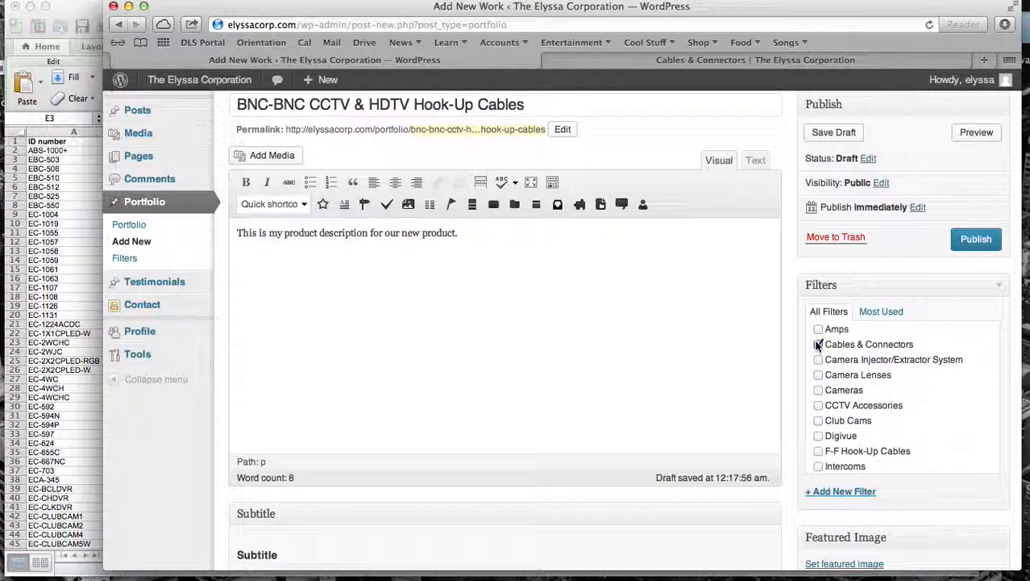
# Check EBC-503's image name in the spreadsheet, then search the WordPress media library for "eb" and set EBC-BNC.png as the featured image
pyautogui.click(74, 196)
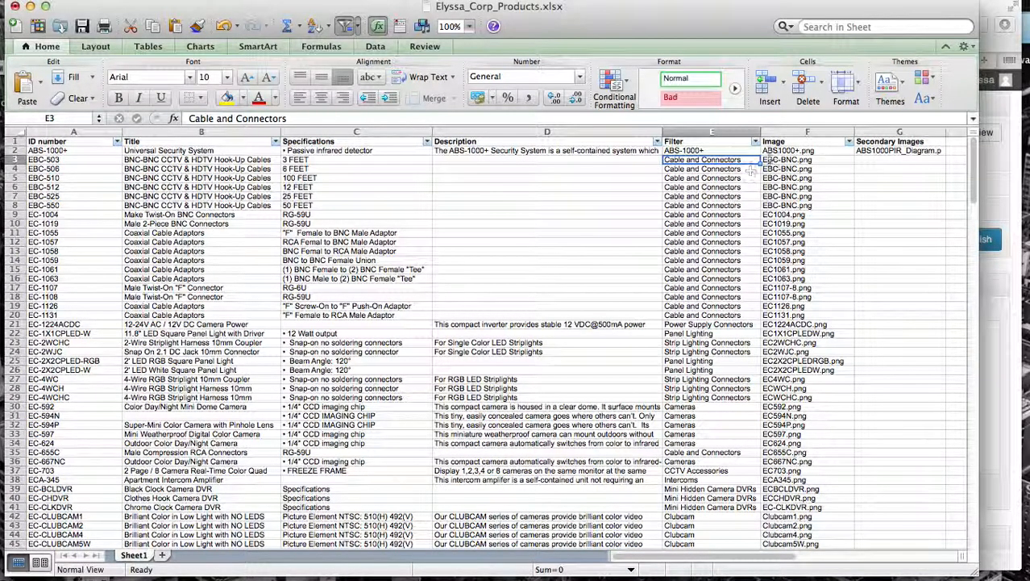
pyautogui.click(796, 160)
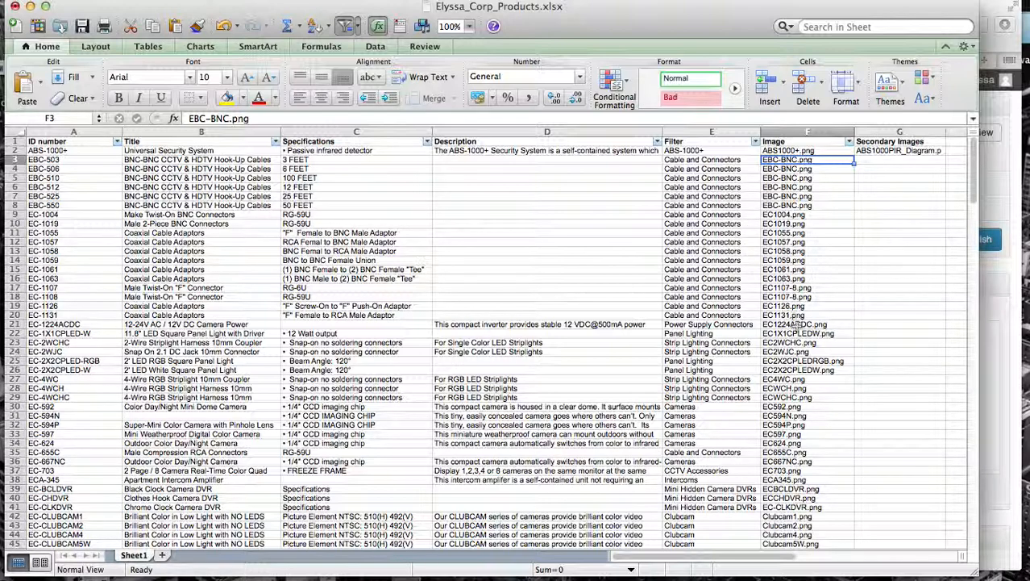
pyautogui.click(995, 296)
pyautogui.scroll(-10, 889, 352)
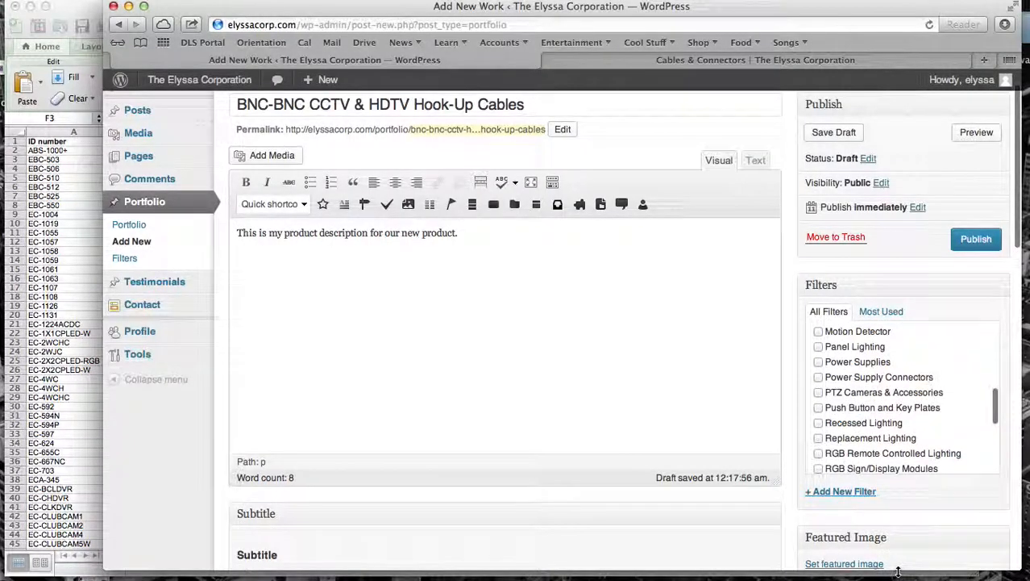
pyautogui.scroll(-5, 899, 547)
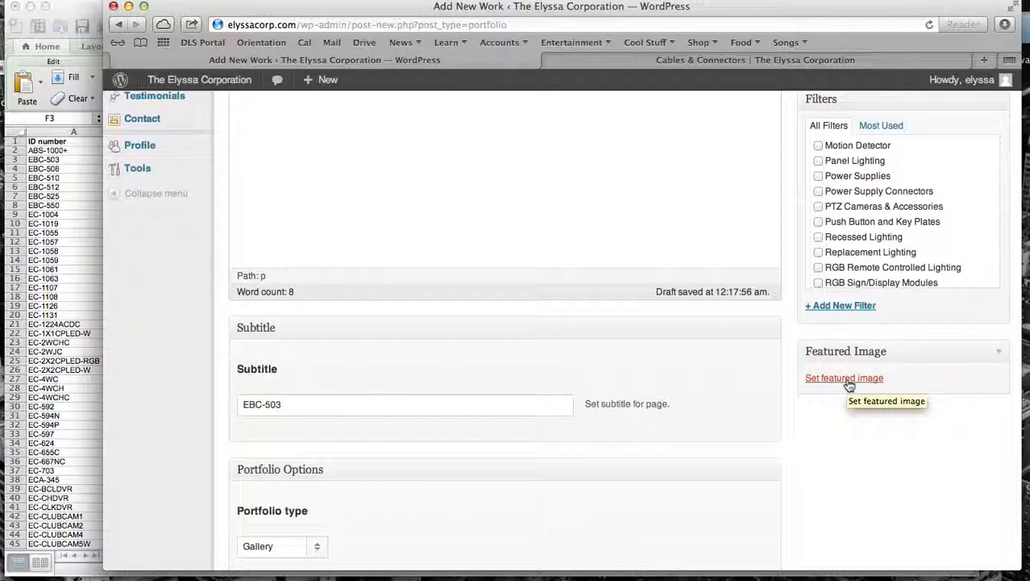
pyautogui.click(849, 379)
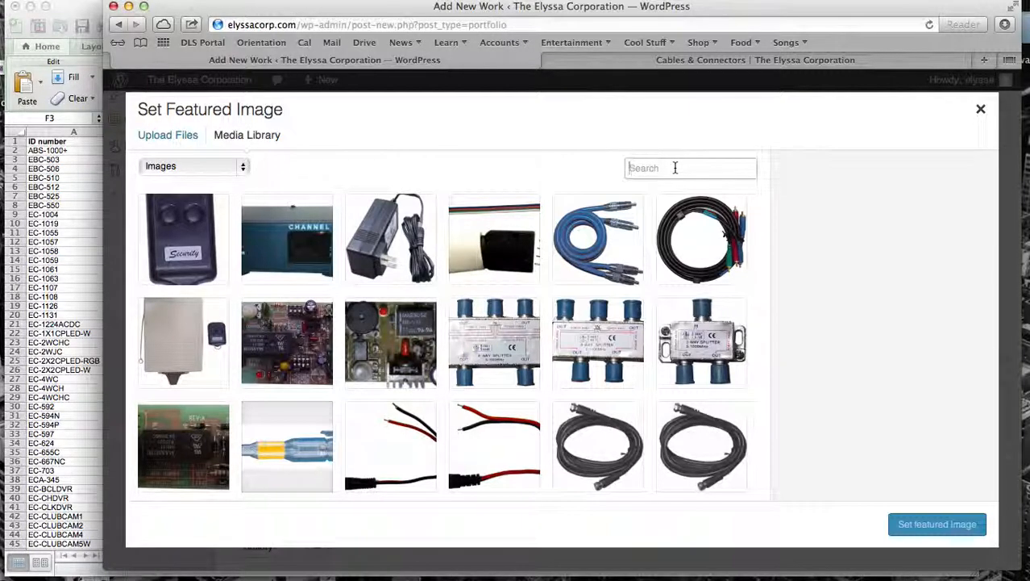
pyautogui.write('ee')
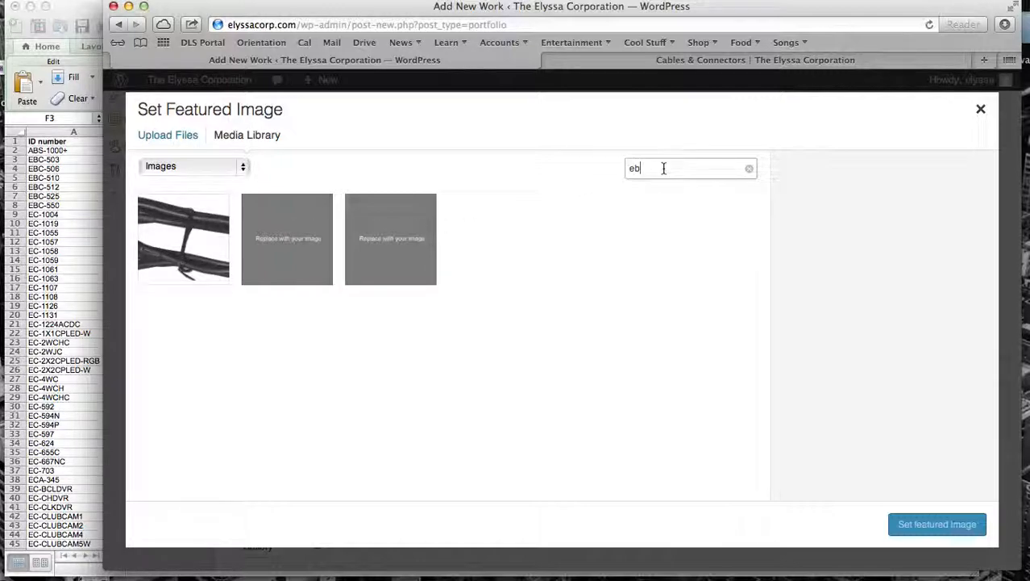
pyautogui.click(186, 226)
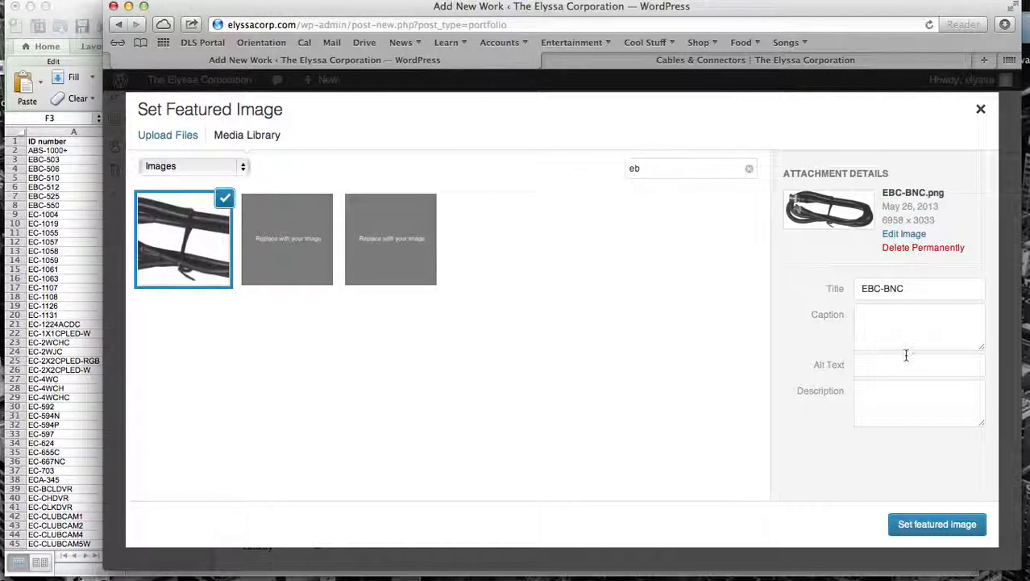
pyautogui.click(934, 524)
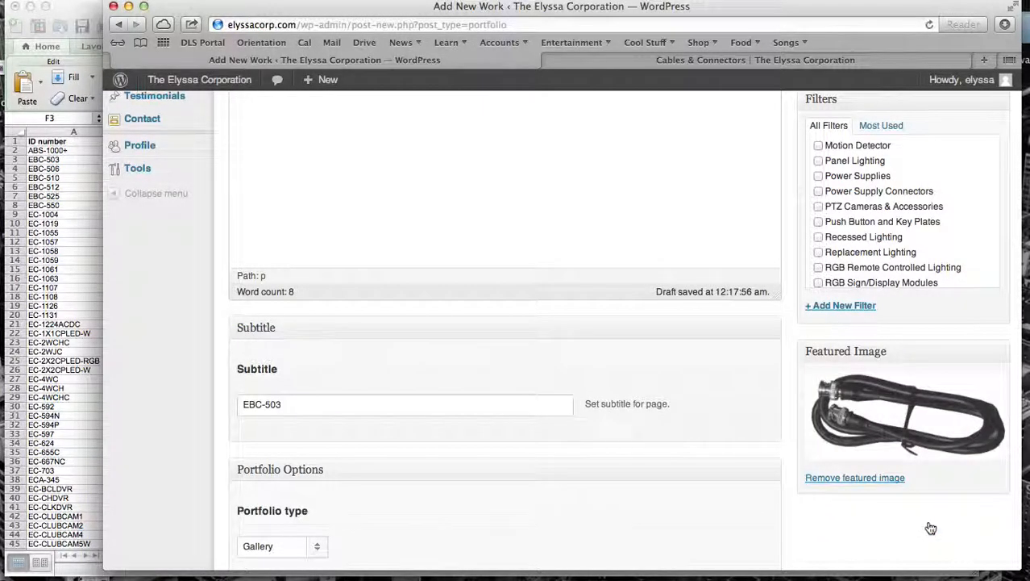
# Return to the start of the new work and check the EBC-503 row in the spreadsheet before publishing
pyautogui.scroll(10, 884, 411)
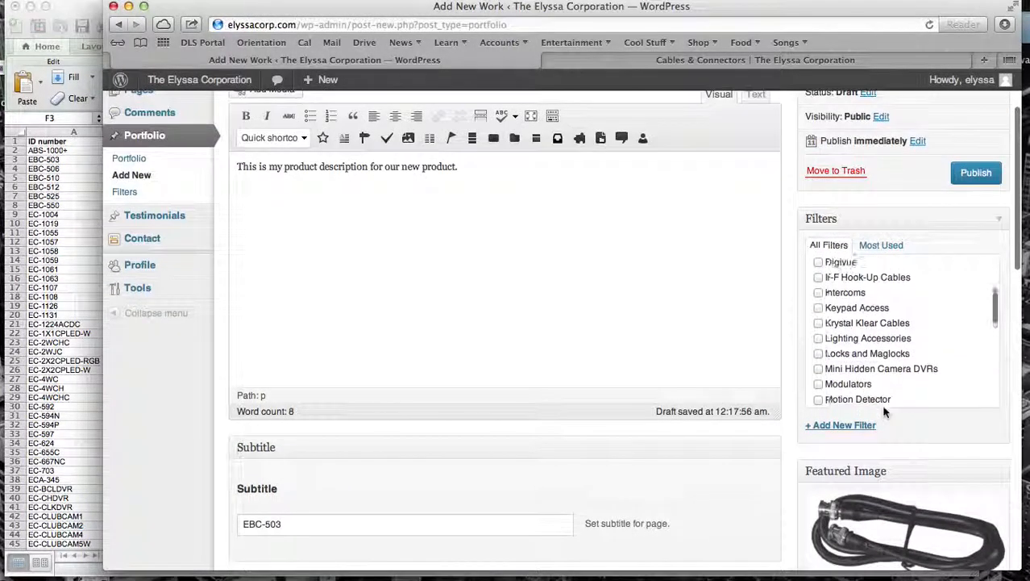
pyautogui.scroll(5, 886, 411)
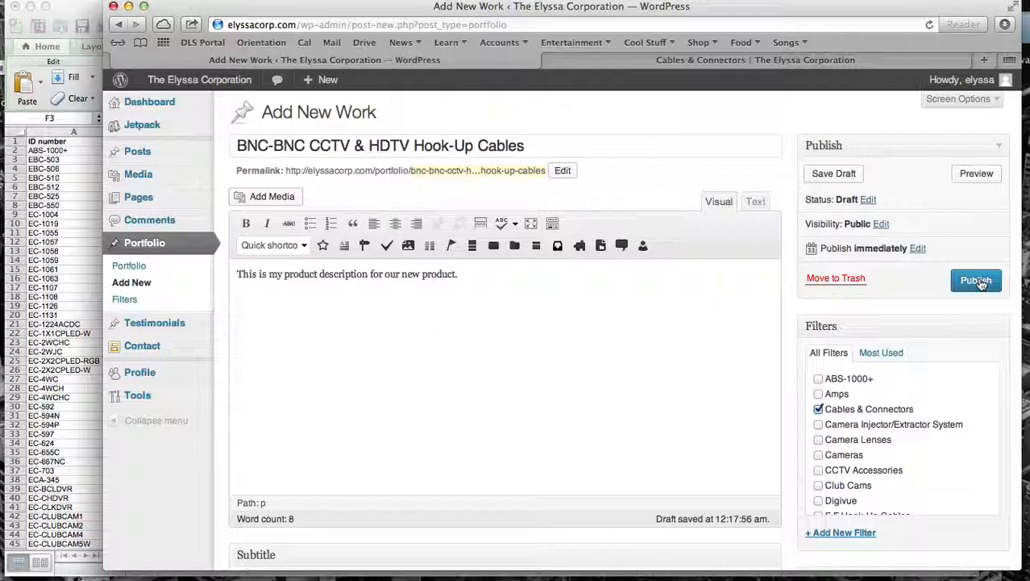
pyautogui.click(64, 201)
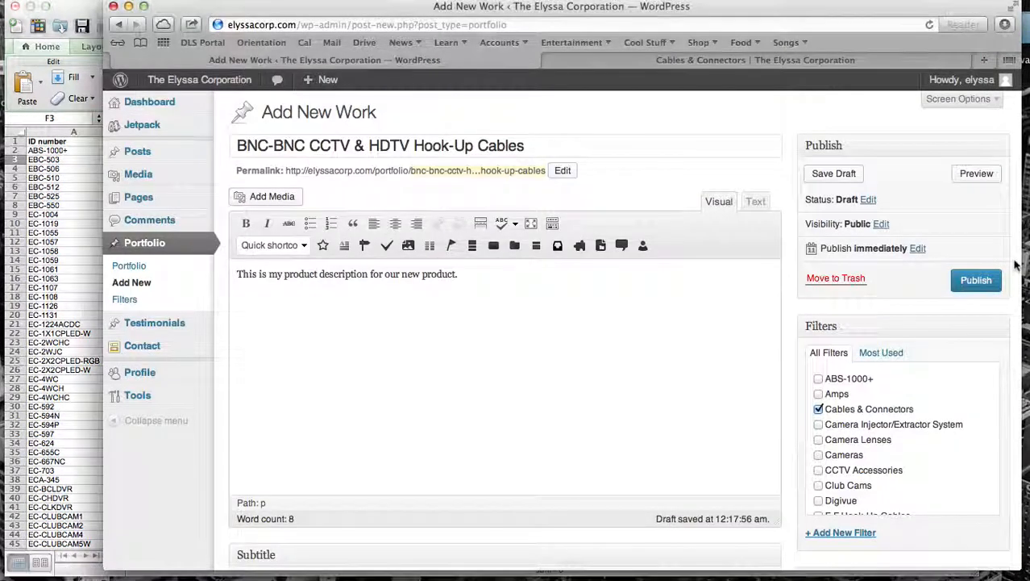
pyautogui.click(999, 250)
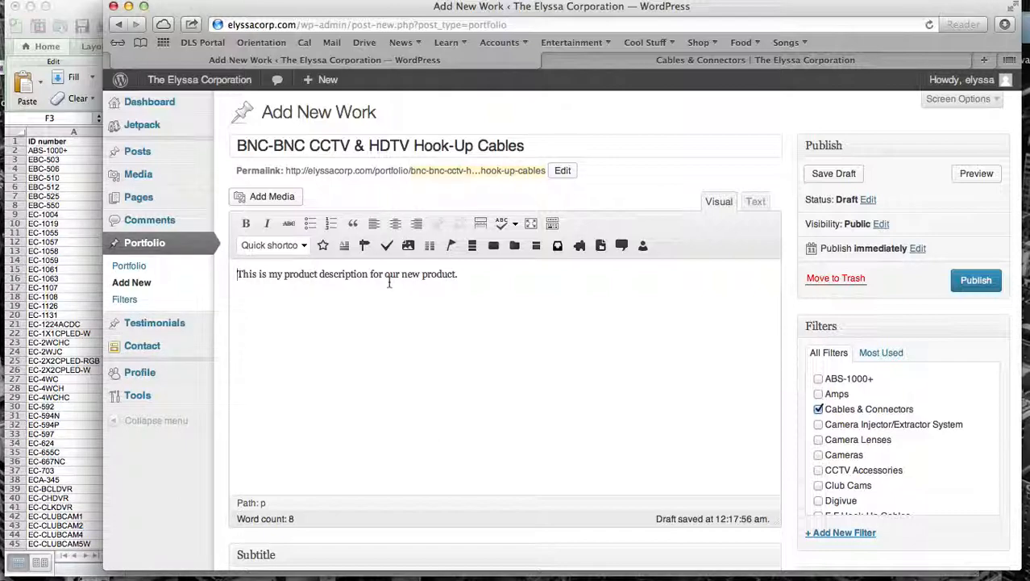
# Add a blank line above the body text and insert KrystalKlear2-3.png there from the media library
pyautogui.press('Return')
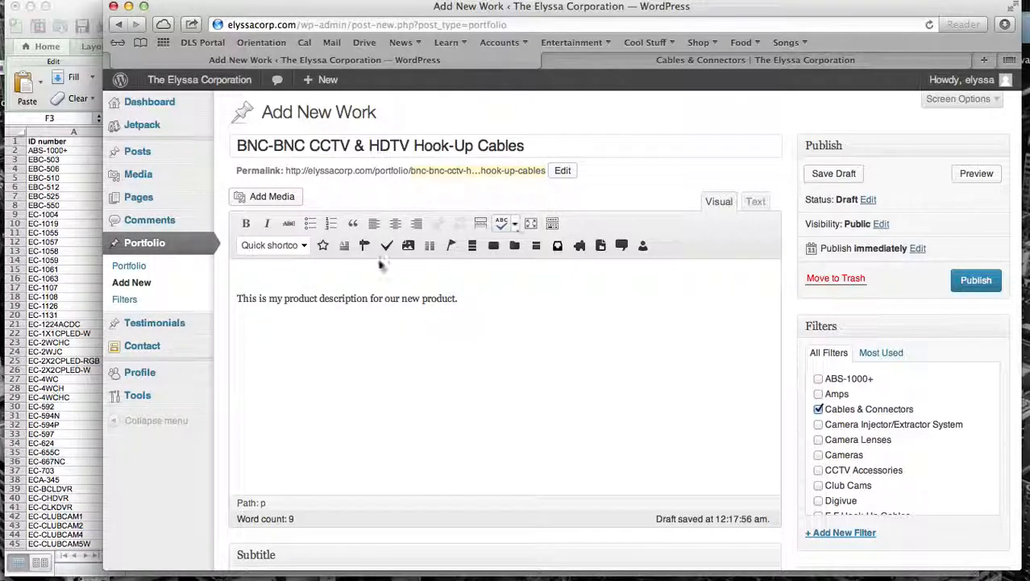
pyautogui.click(272, 198)
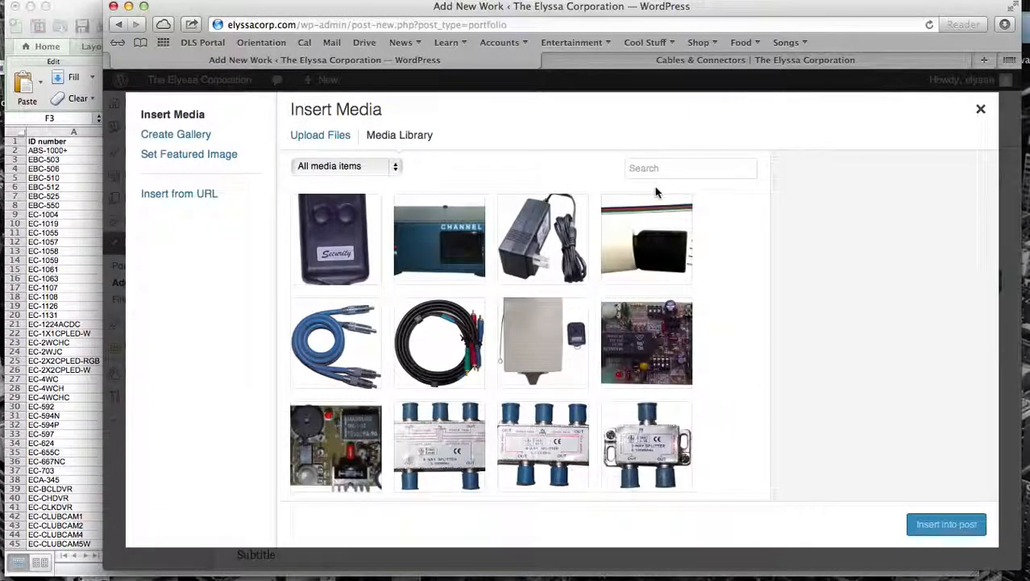
pyautogui.scroll(-10, 564, 339)
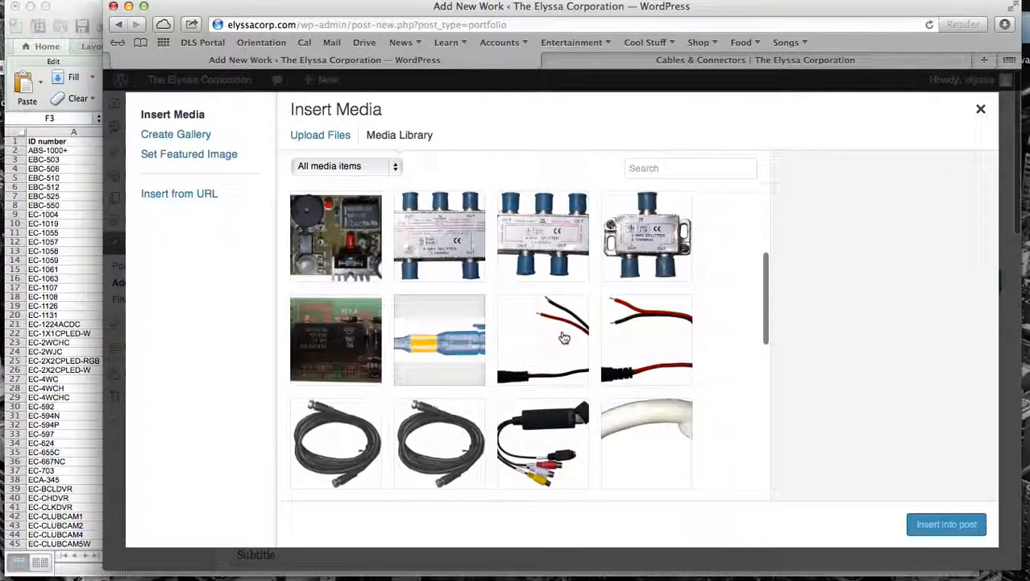
pyautogui.scroll(10, 565, 338)
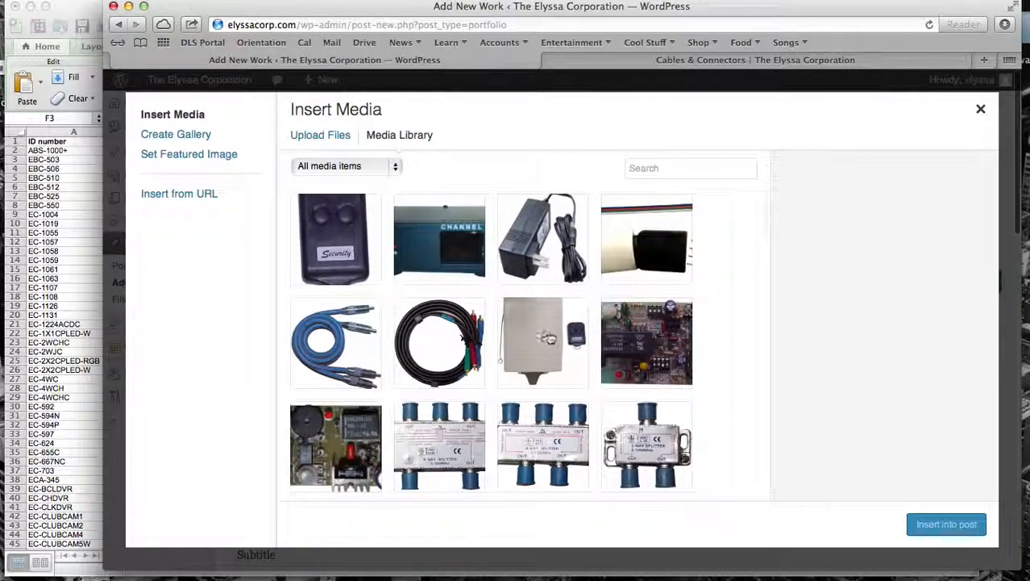
pyautogui.click(340, 347)
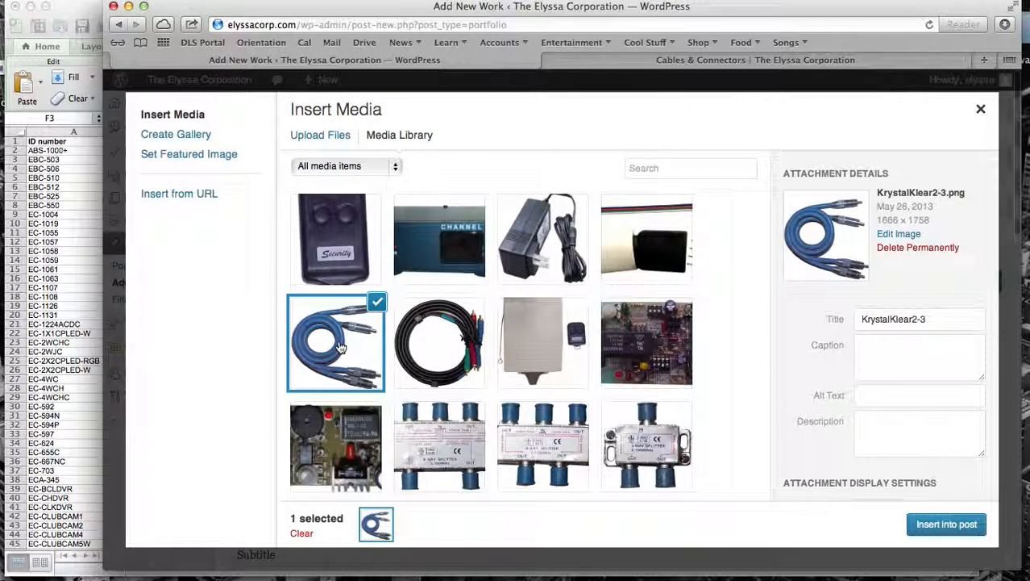
pyautogui.click(927, 523)
# Review the work's body, subtitle and featured image, then publish the work
pyautogui.scroll(-3, 739, 421)
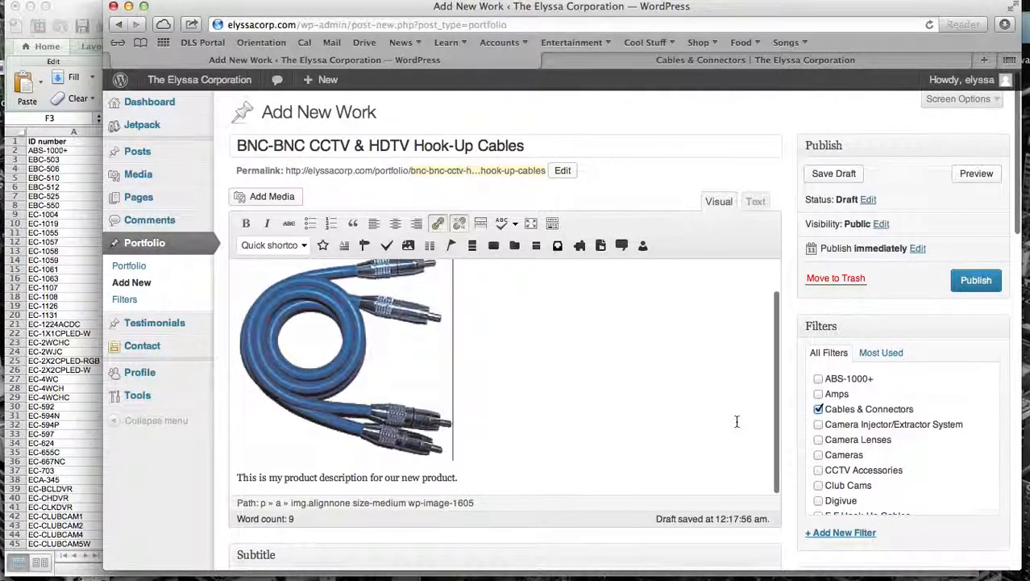
pyautogui.scroll(-5, 365, 305)
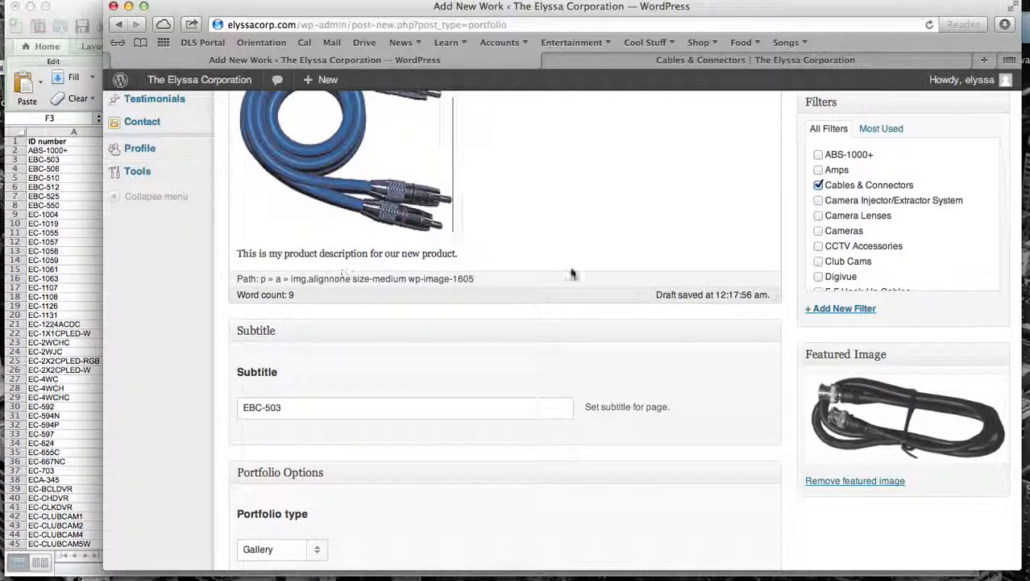
pyautogui.scroll(3, 571, 268)
pyautogui.scroll(5, 571, 268)
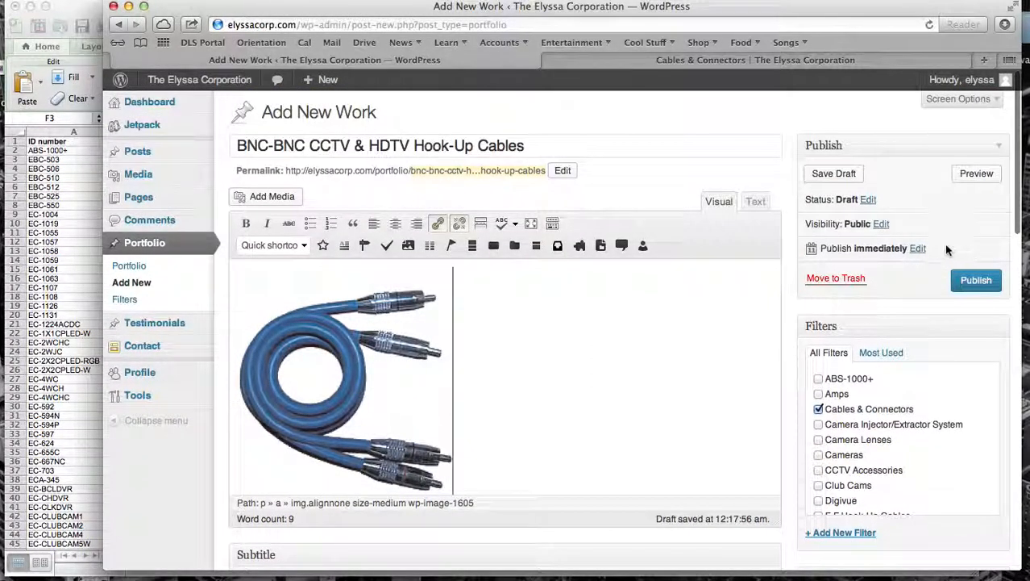
pyautogui.click(970, 281)
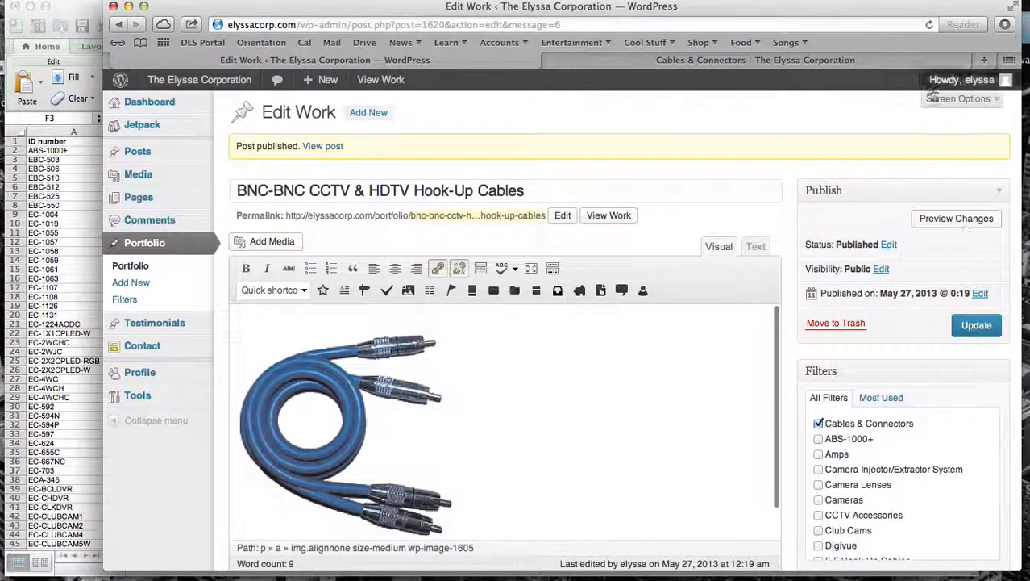
# Reload the live Cables & Connectors page and examine its product listing alongside the spreadsheet
pyautogui.click(864, 63)
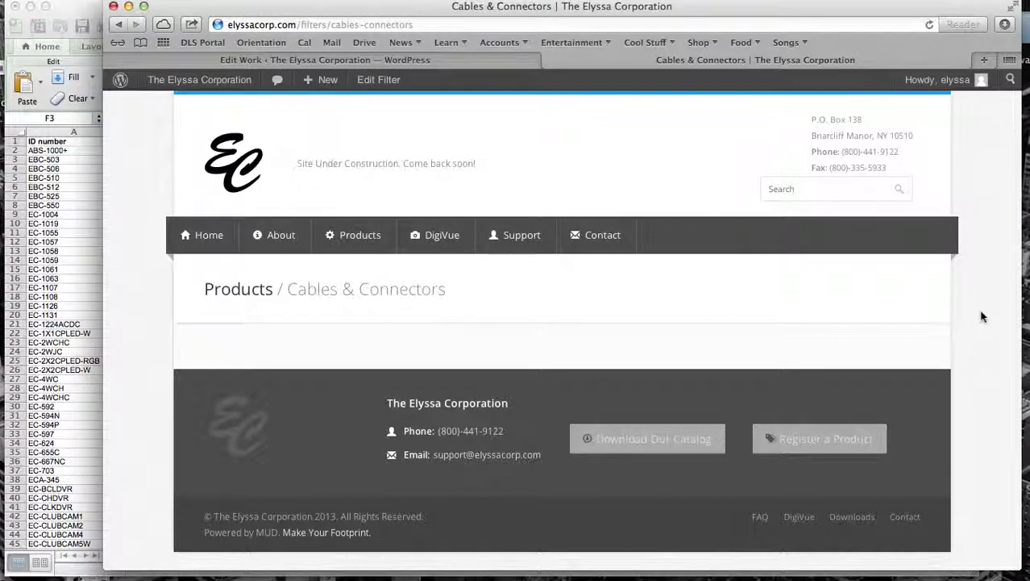
pyautogui.press('super+r')
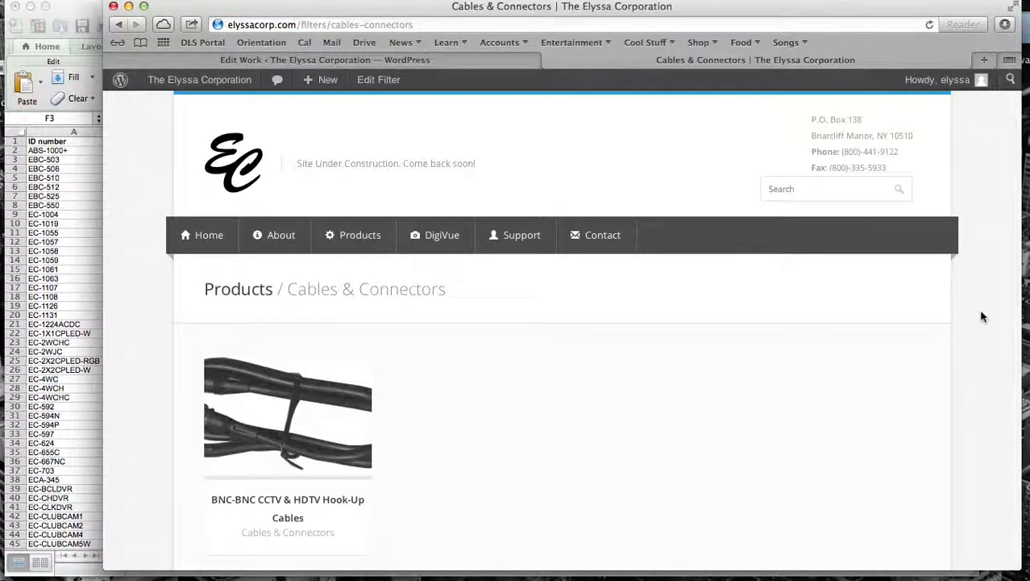
pyautogui.click(87, 214)
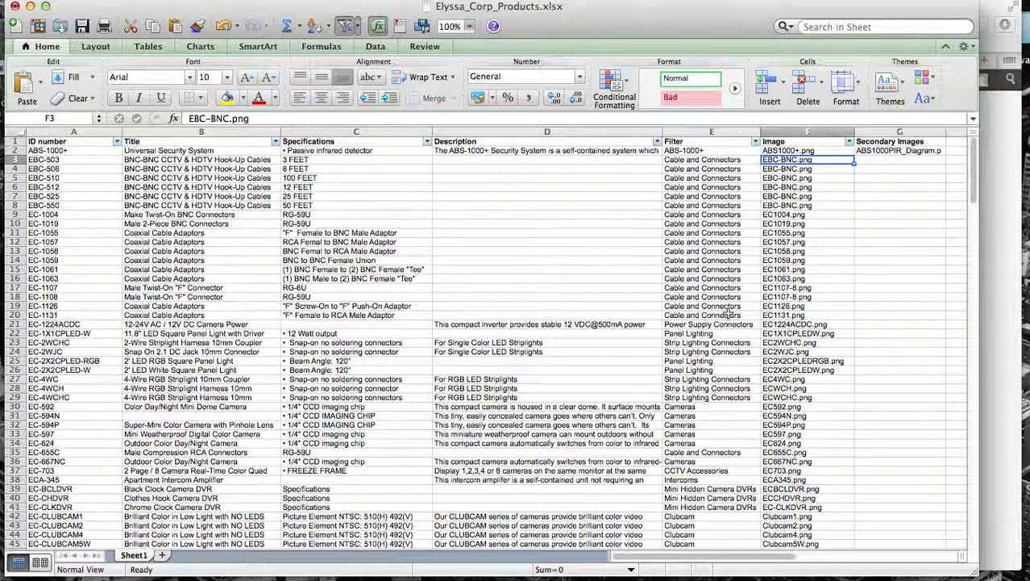
pyautogui.click(996, 319)
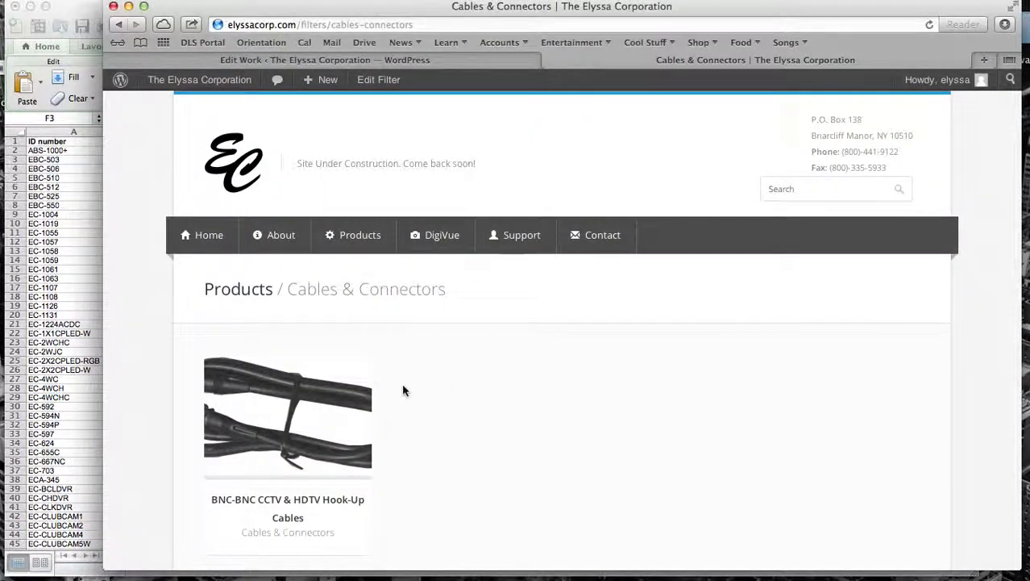
pyautogui.scroll(-3, 774, 381)
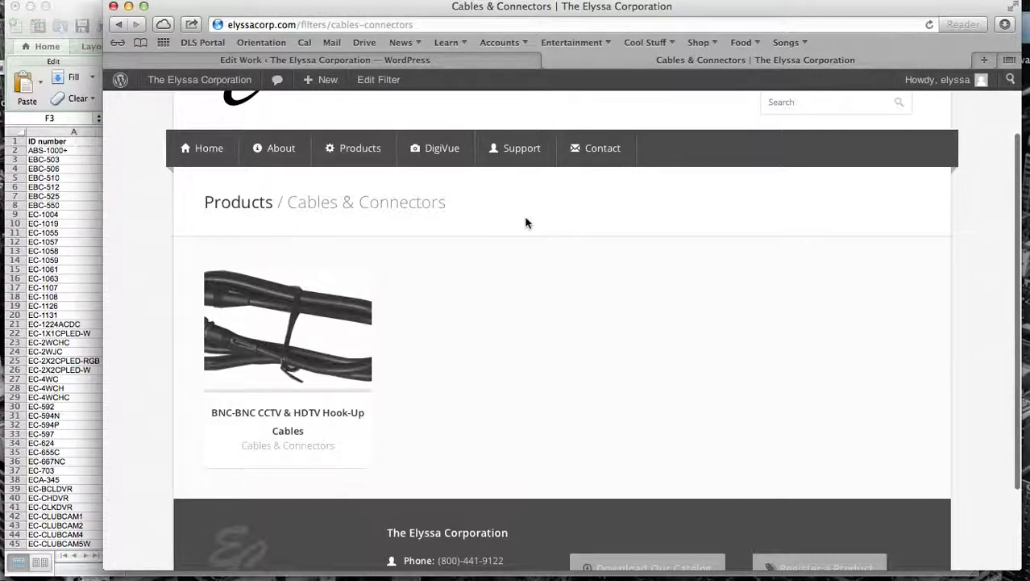
# Open the BNC-BNC CCTV & HDTV Hook-Up Cables product from the live listing and examine its image, specifications, description and recent works
pyautogui.click(319, 379)
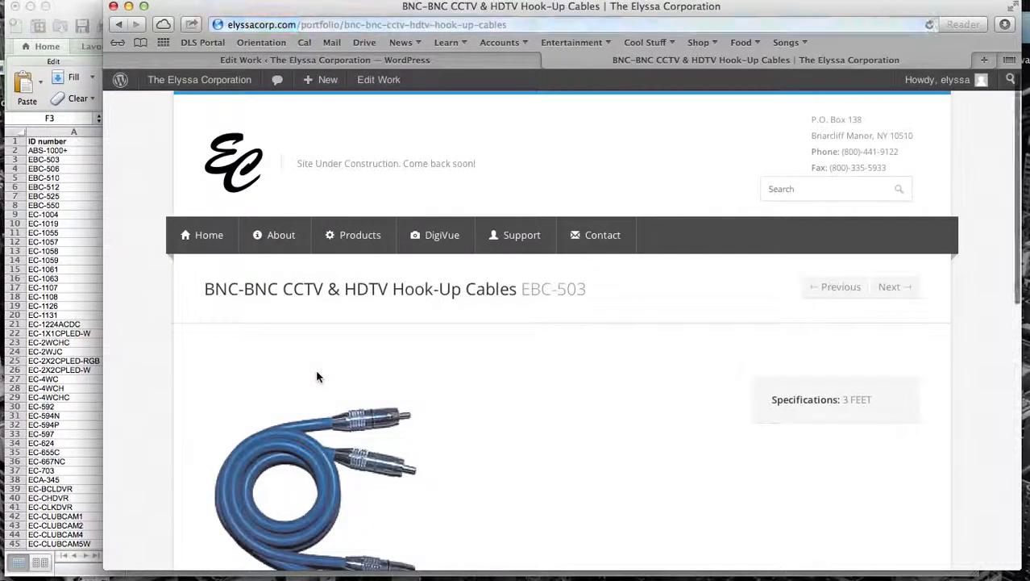
pyautogui.scroll(-4, 616, 438)
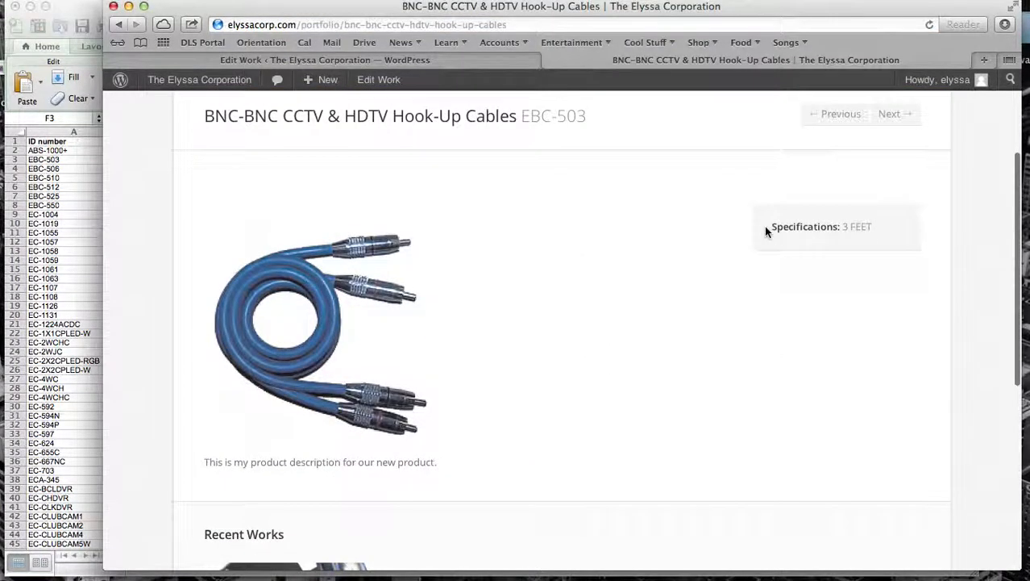
pyautogui.scroll(-4, 713, 306)
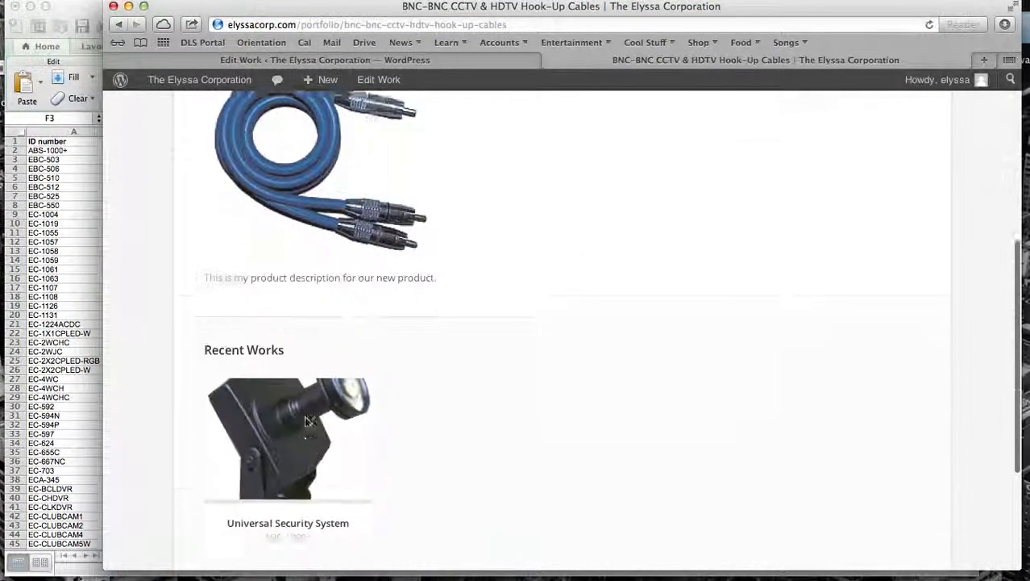
pyautogui.scroll(5, 409, 209)
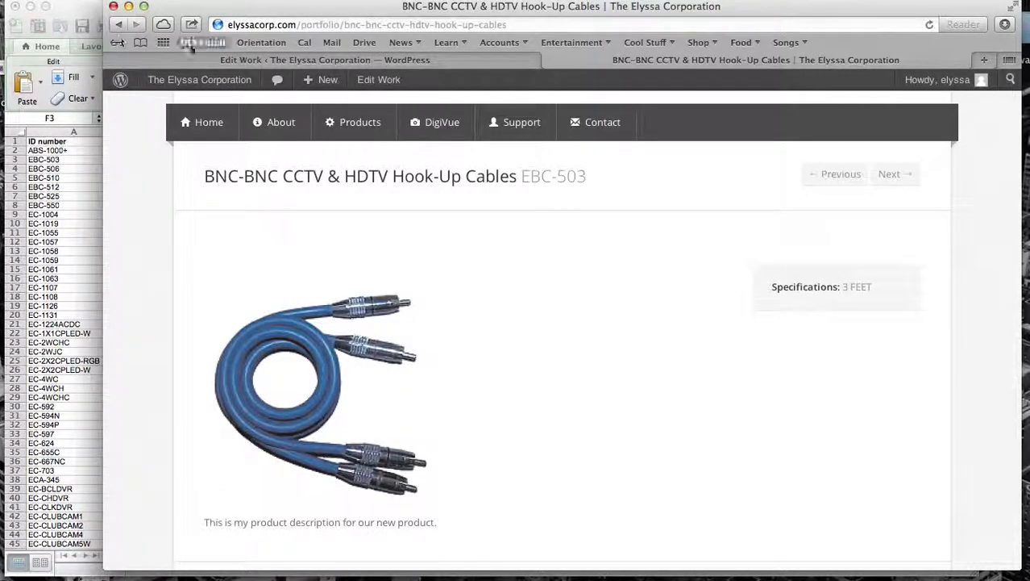
pyautogui.scroll(-3, 613, 359)
pyautogui.scroll(3, 614, 358)
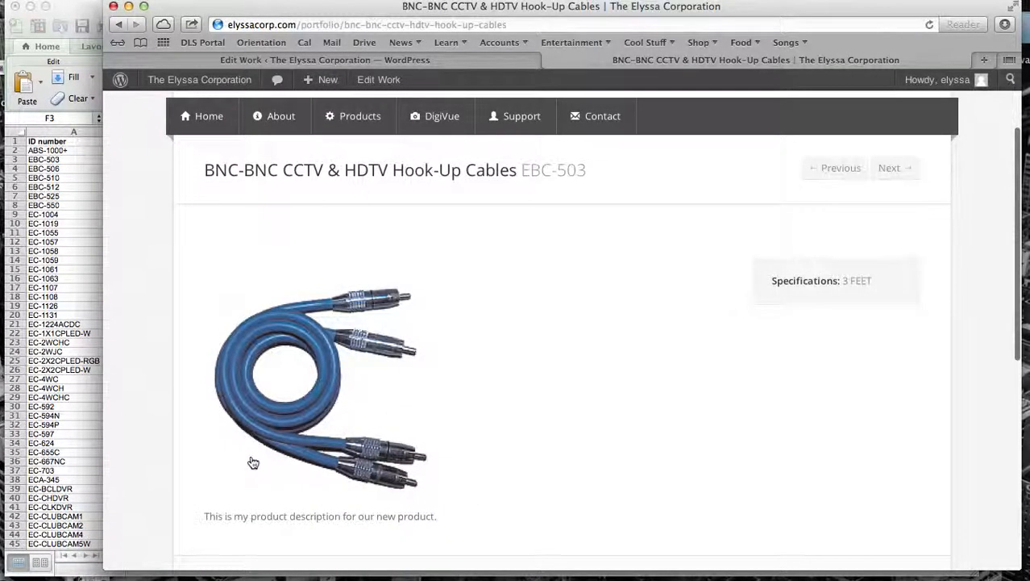
pyautogui.click(119, 25)
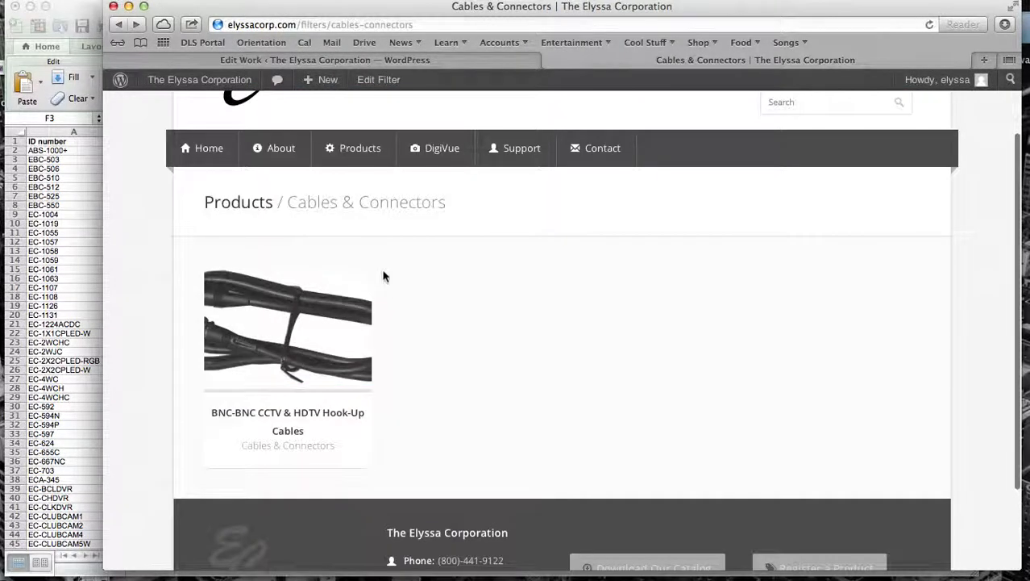
pyautogui.click(320, 423)
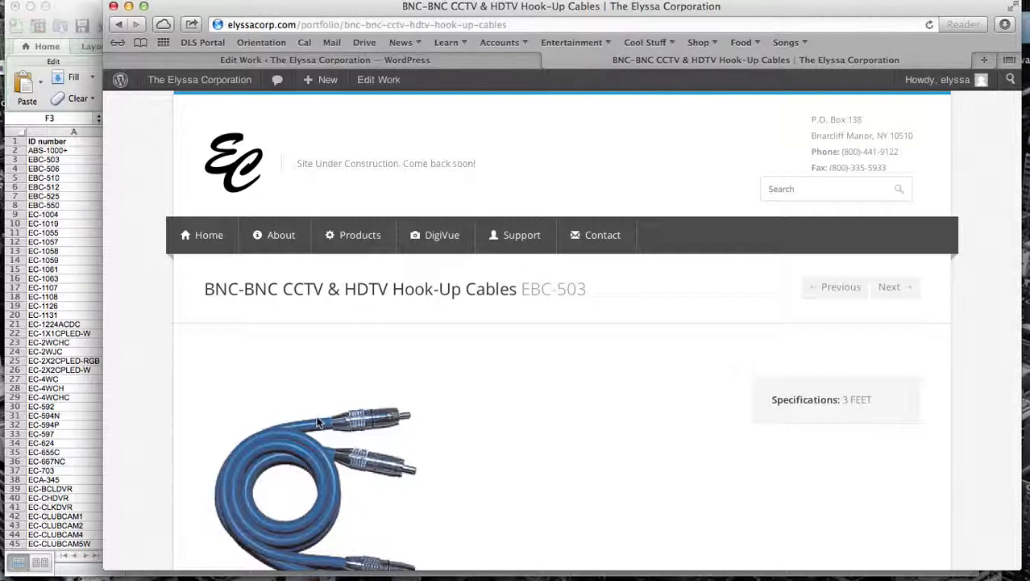
pyautogui.scroll(-4, 484, 487)
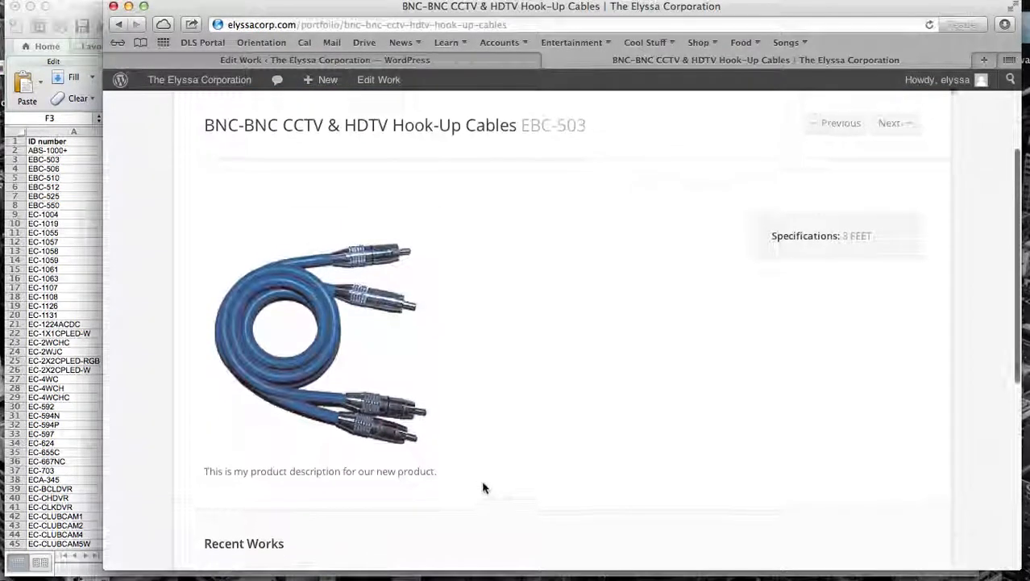
# Return to the work's editor and move the blue cable image onto its own line below the description text
pyautogui.click(283, 59)
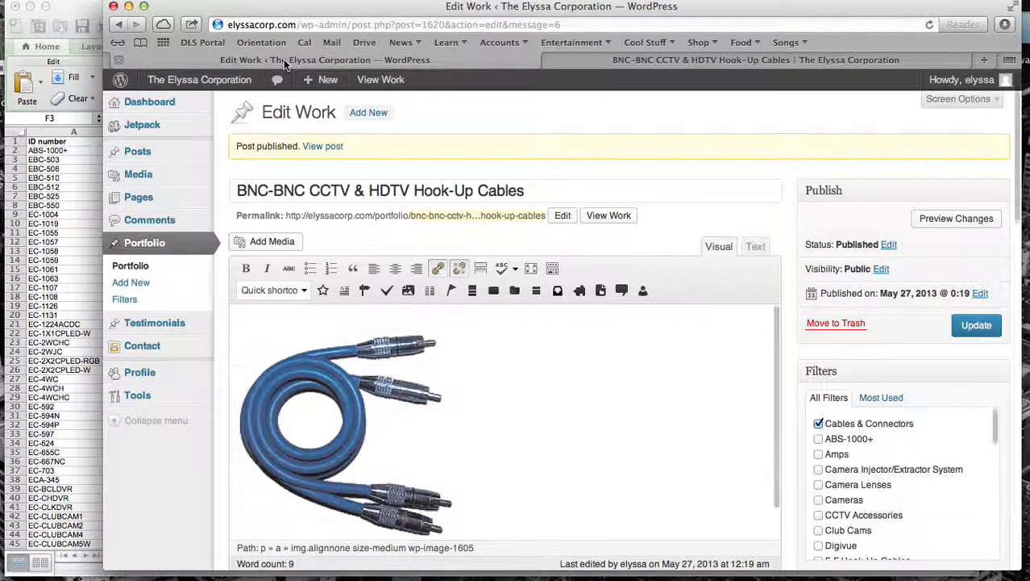
pyautogui.scroll(-5, 529, 419)
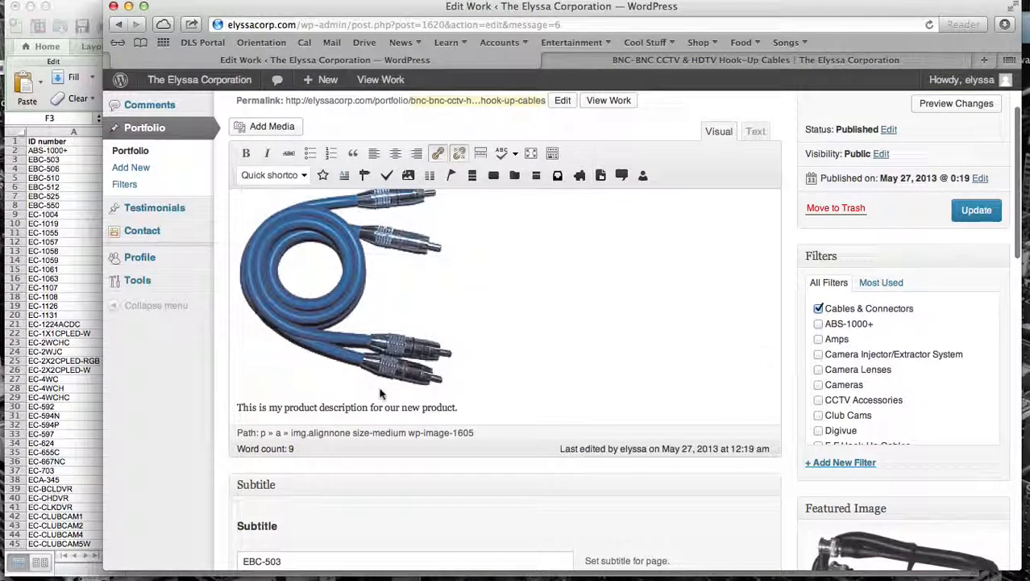
pyautogui.moveTo(345, 323); pyautogui.dragTo(447, 386)
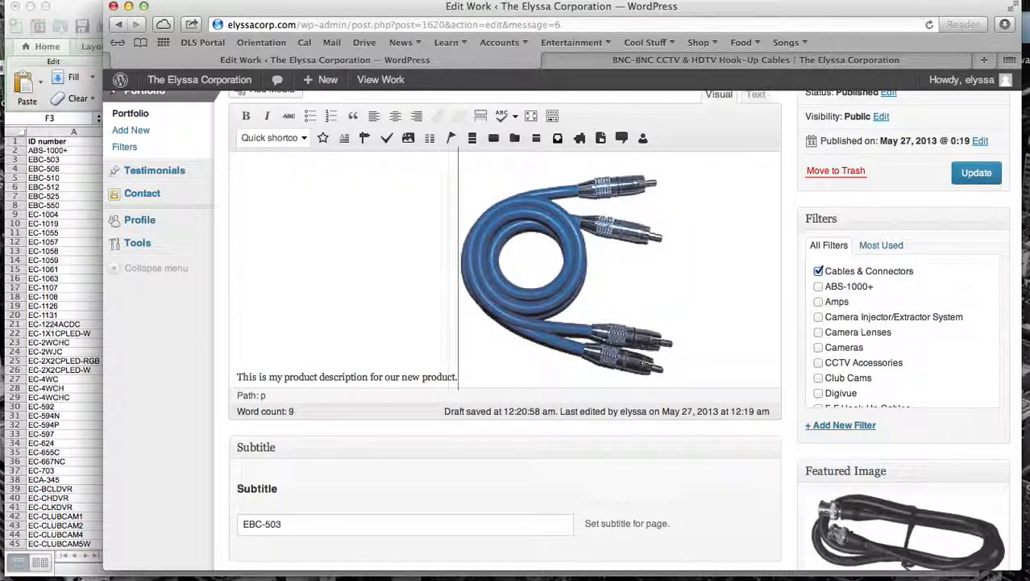
pyautogui.press('Return')
pyautogui.scroll(3, 495, 347)
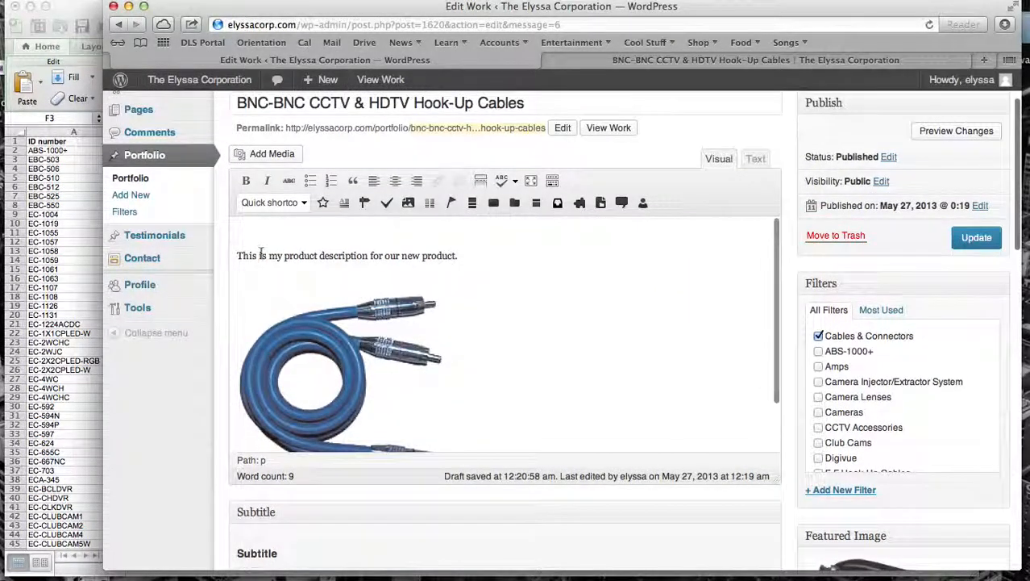
# Search the media library for "bnc", insert the black BNC cable image above the description text, and check the body layout
pyautogui.click(253, 237)
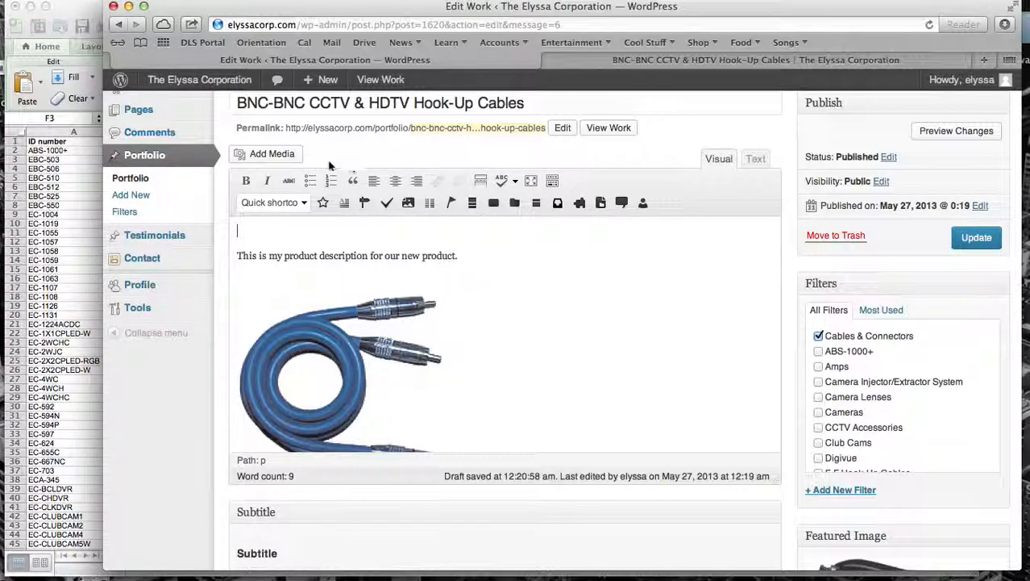
pyautogui.click(266, 154)
pyautogui.click(654, 169)
pyautogui.write('bnc')
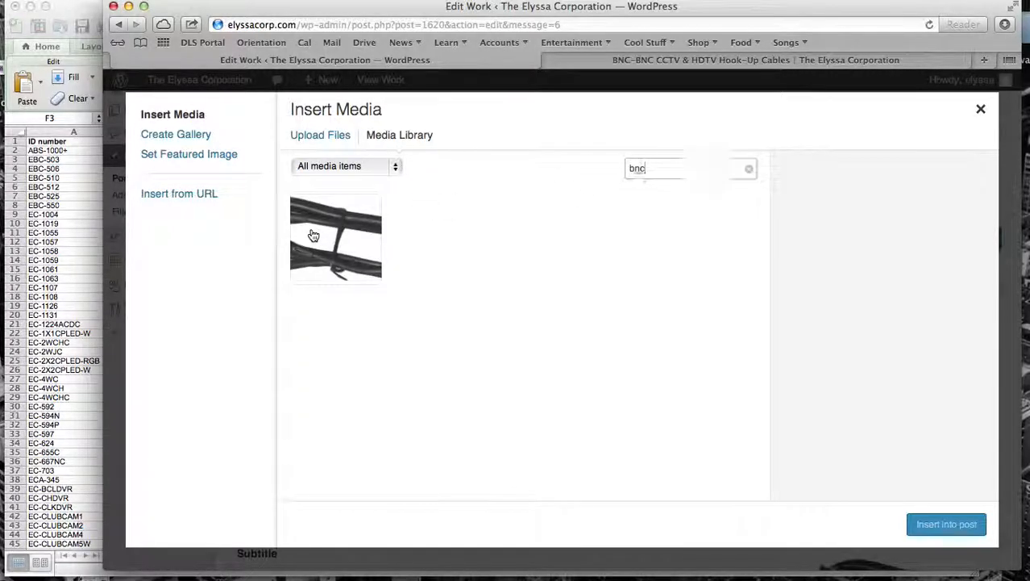
pyautogui.click(313, 234)
pyautogui.click(964, 530)
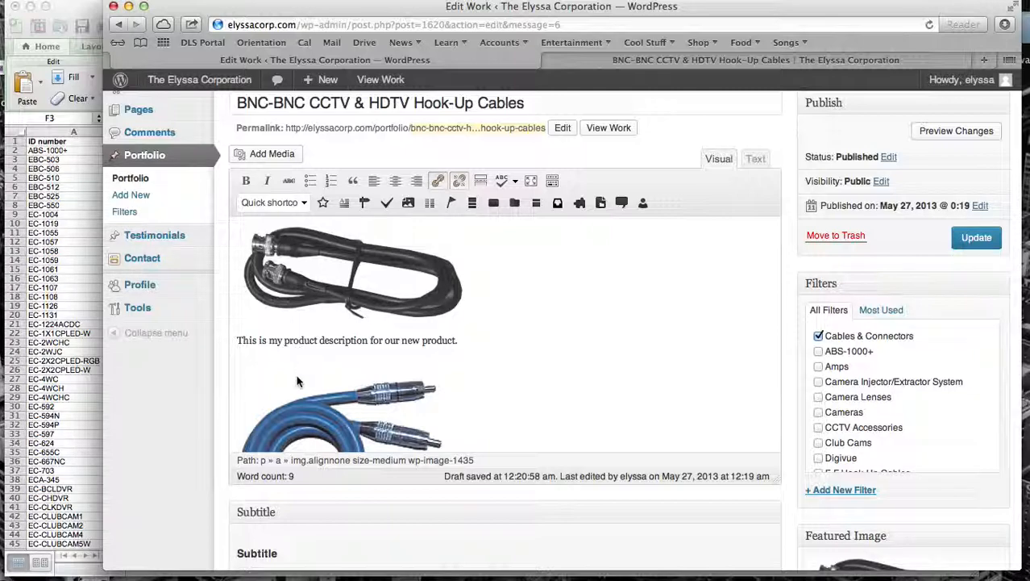
pyautogui.click(284, 340)
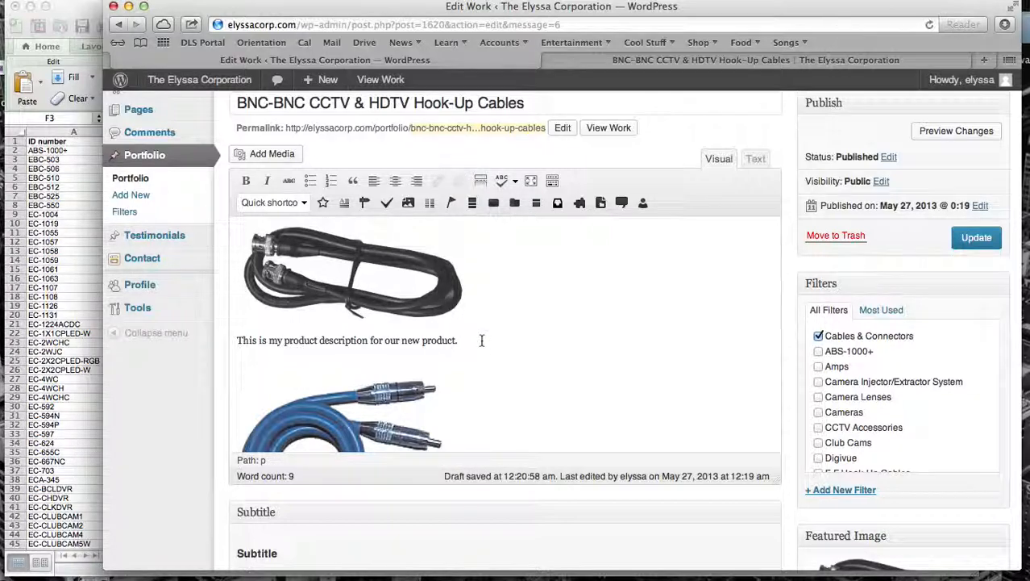
pyautogui.scroll(-5, 482, 340)
pyautogui.click(482, 340)
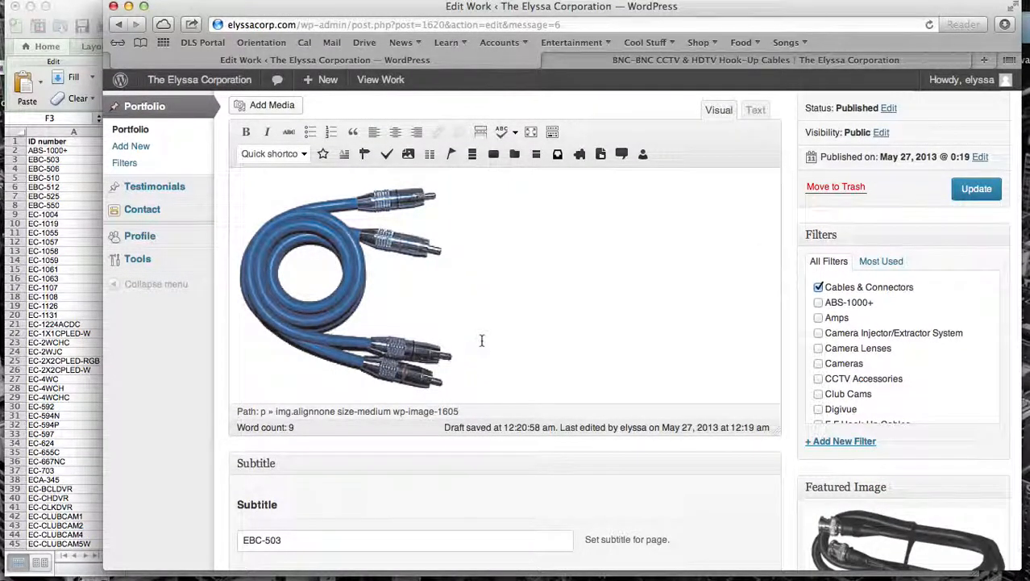
# Add the caption "This figure shows how to properly install xyz..." below the blue cable image and update the work
pyautogui.press('Return')
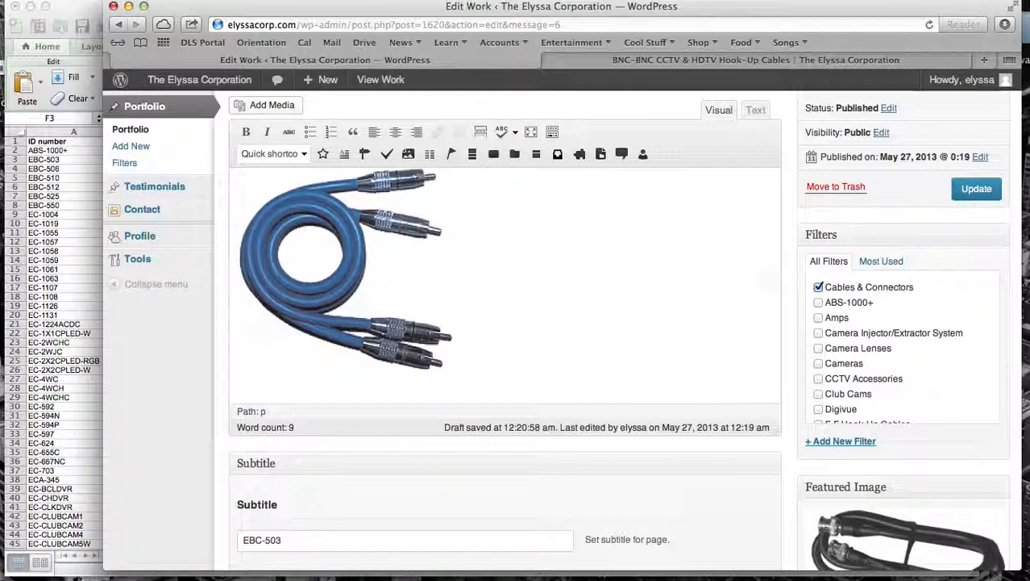
pyautogui.write('This figu')
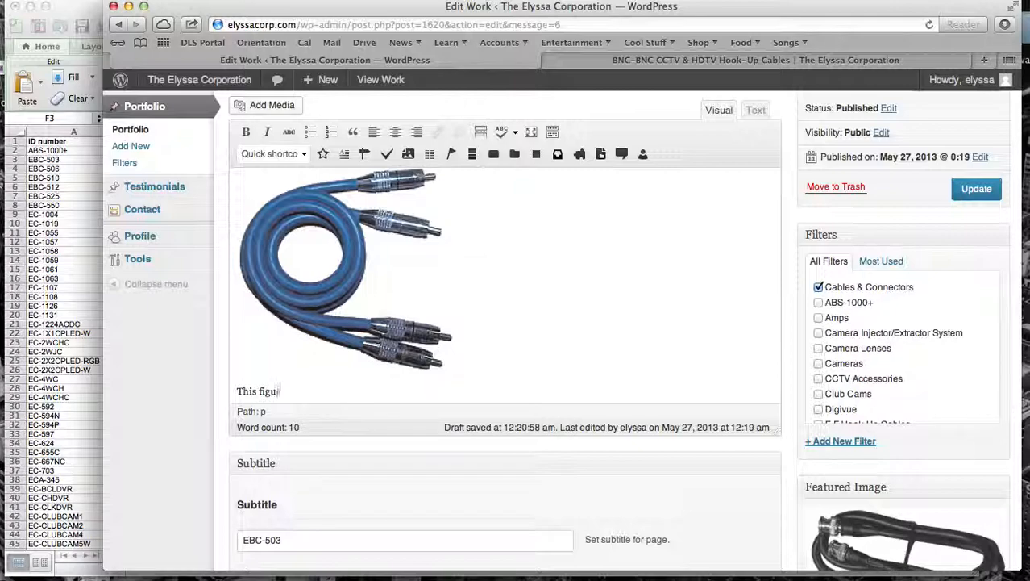
pyautogui.write('re shows how to prope')
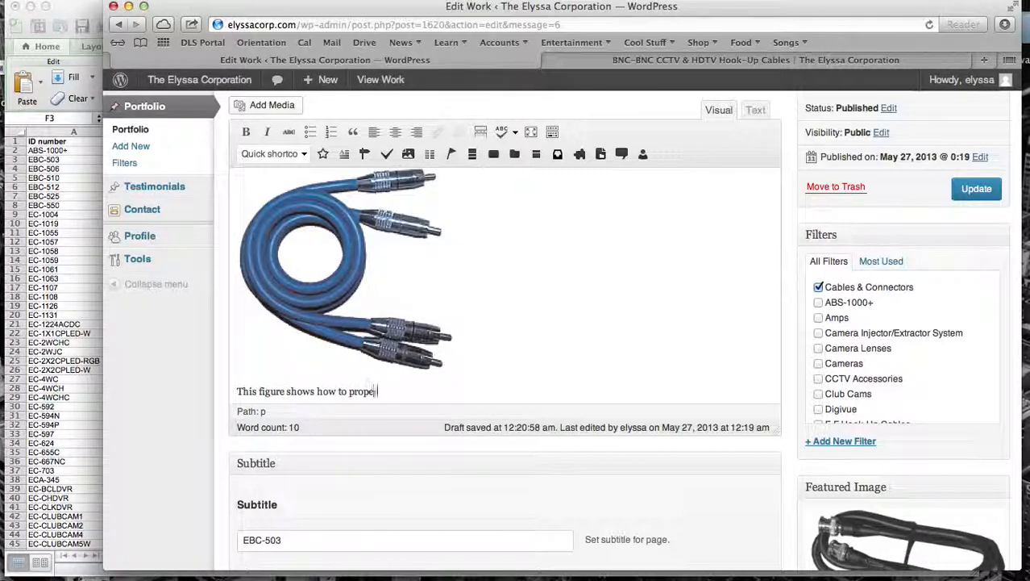
pyautogui.write('rly install xyz...')
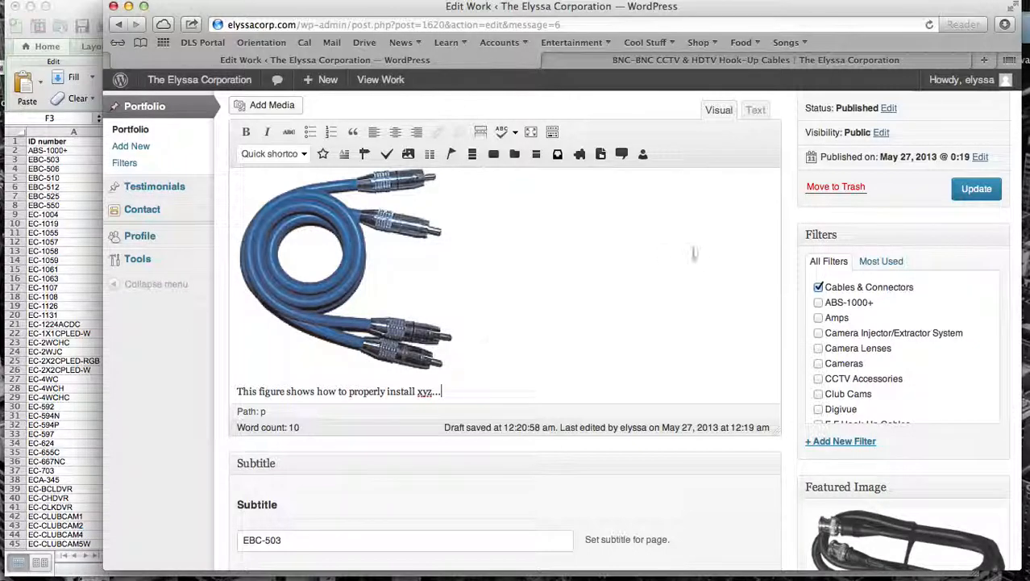
pyautogui.scroll(5, 694, 250)
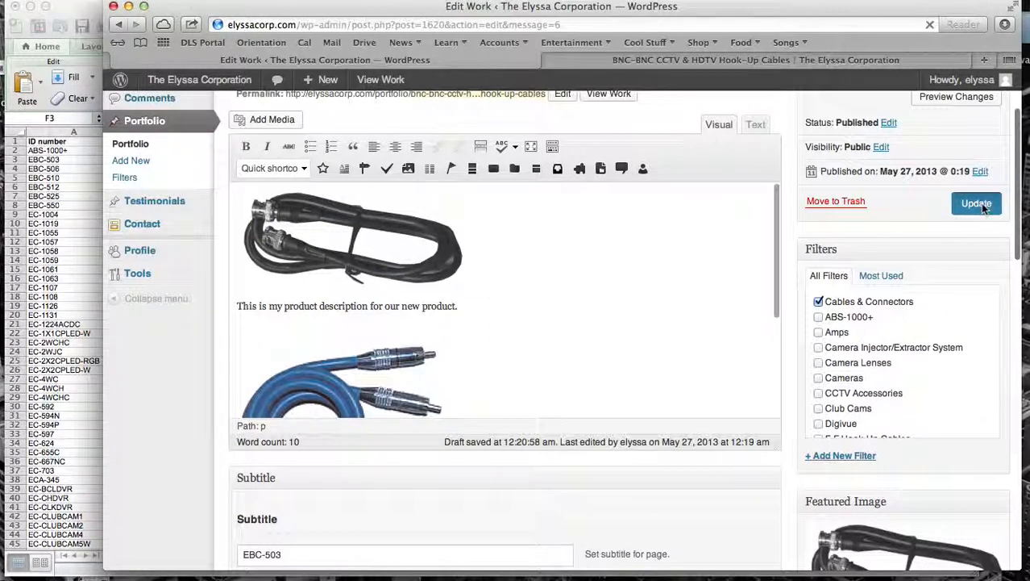
pyautogui.click(976, 204)
# Reload the live BNC-BNC CCTV & HDTV Hook-Up Cables page and examine its images, description and caption
pyautogui.click(720, 60)
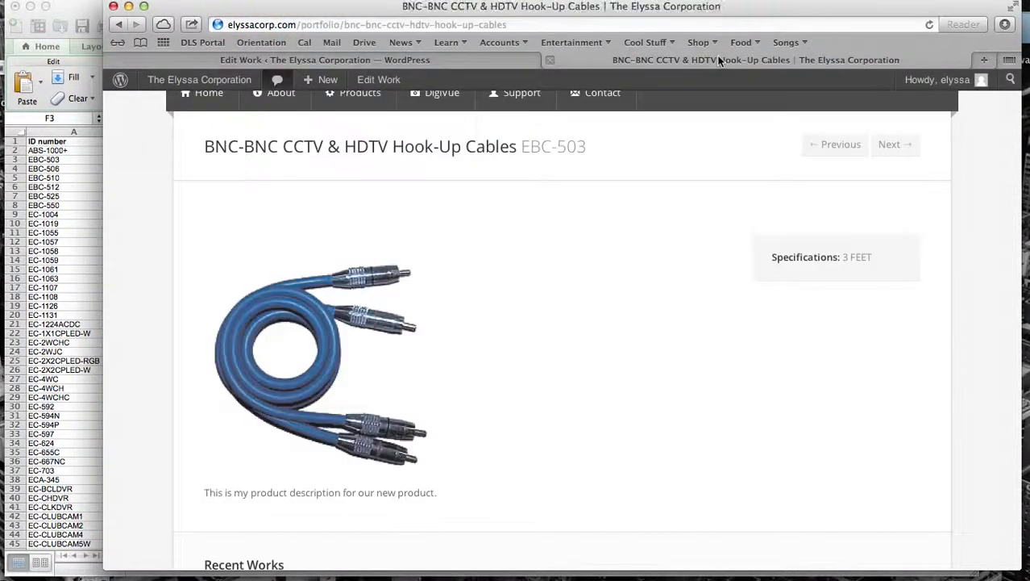
pyautogui.press('super+r')
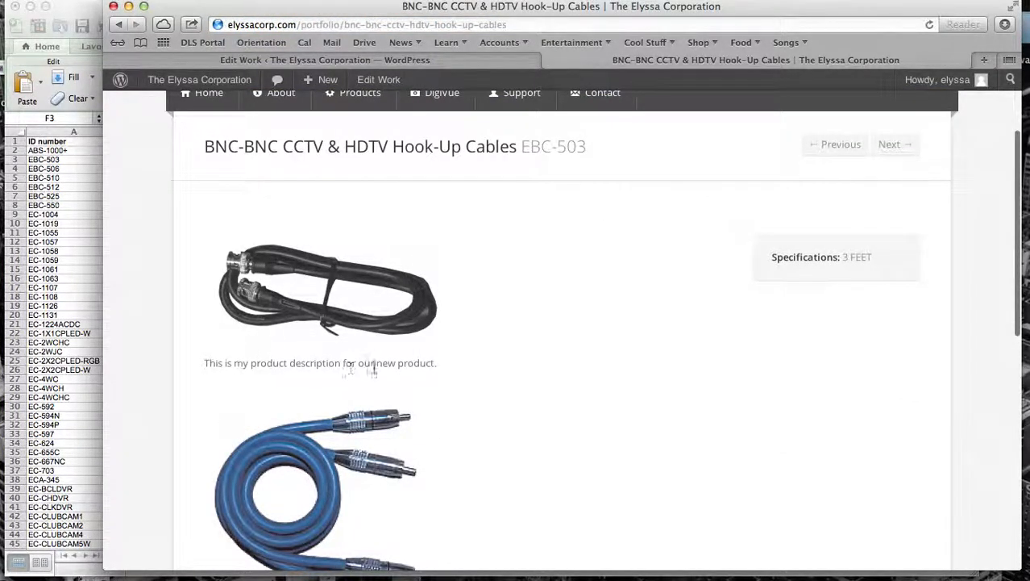
pyautogui.scroll(-3, 462, 375)
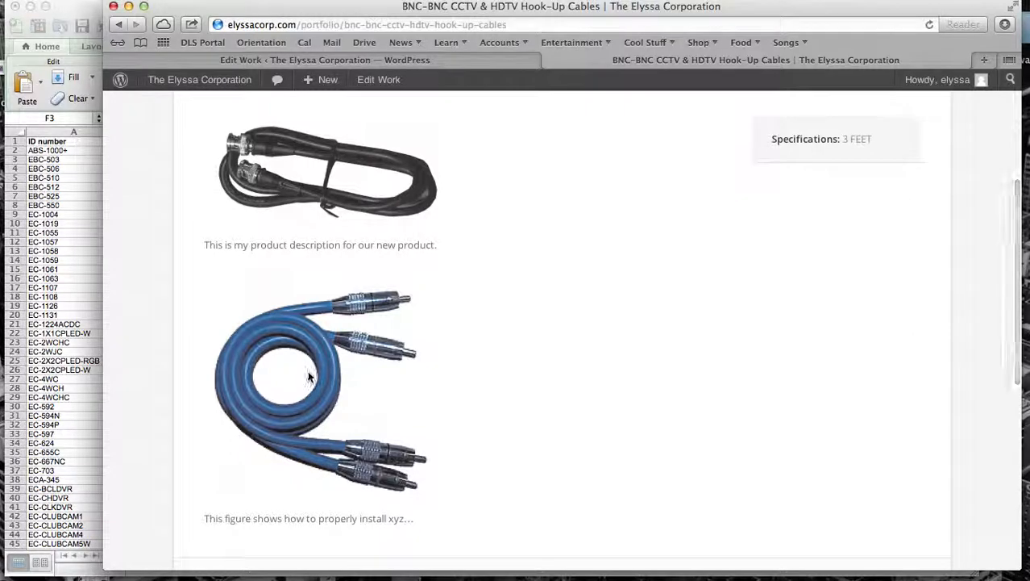
pyautogui.scroll(4, 309, 376)
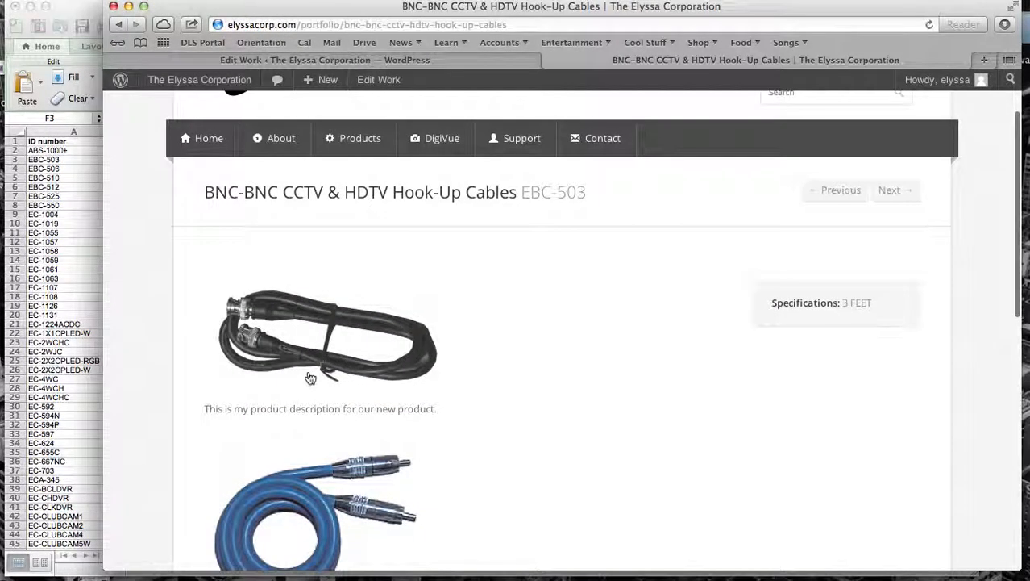
pyautogui.scroll(-3, 575, 396)
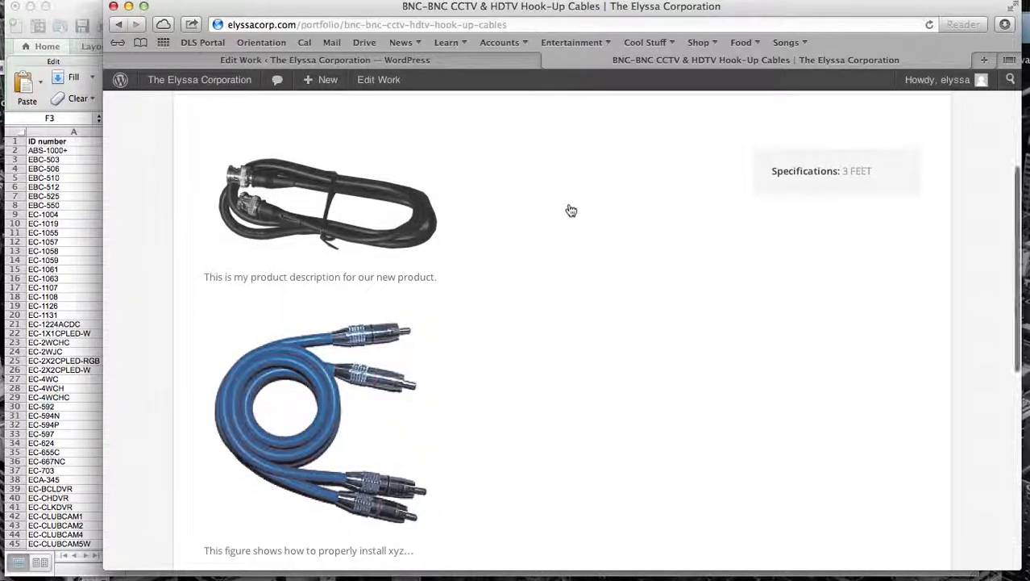
pyautogui.scroll(5, 568, 210)
# Reopen the BNC-BNC CCTV & HDTV Hook-Up Cables work for editing from the Portfolio list and review its body
pyautogui.click(393, 79)
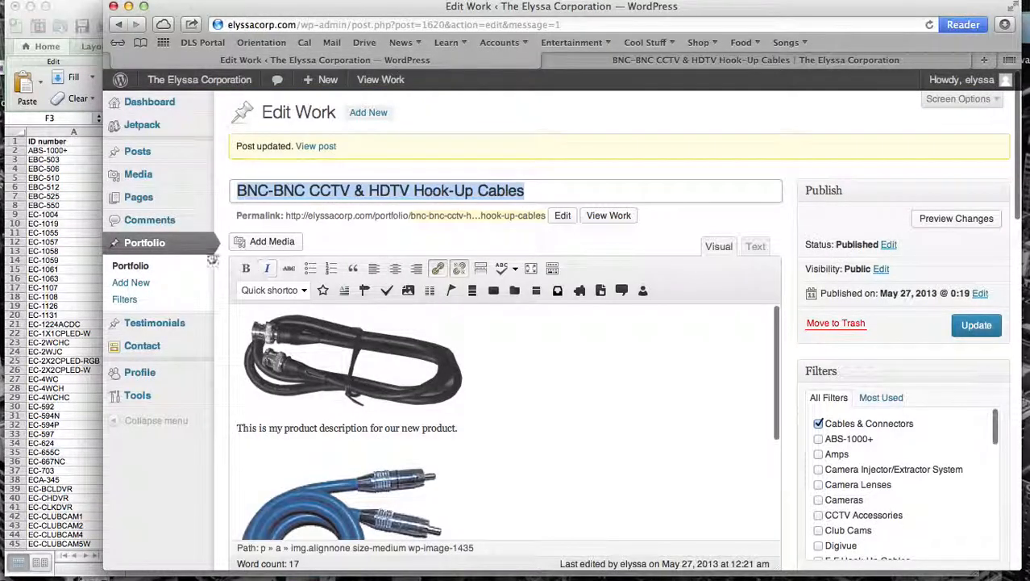
pyautogui.click(143, 269)
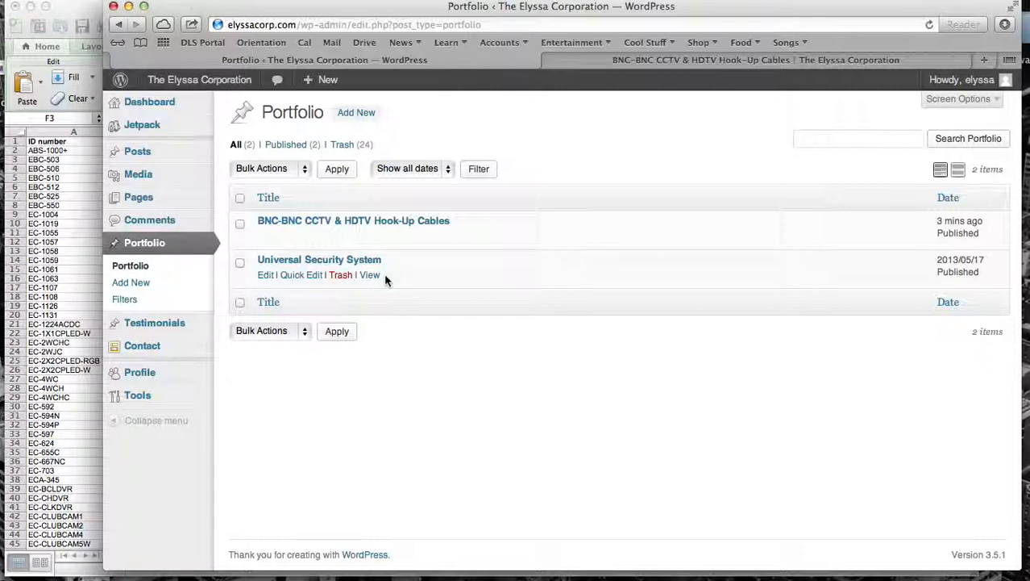
pyautogui.click(265, 237)
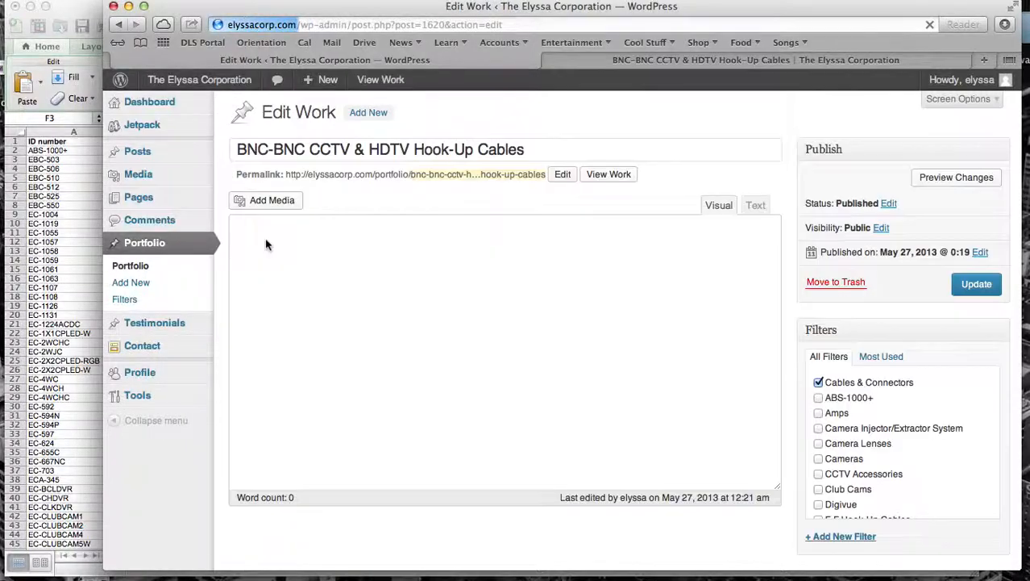
pyautogui.scroll(-8, 734, 455)
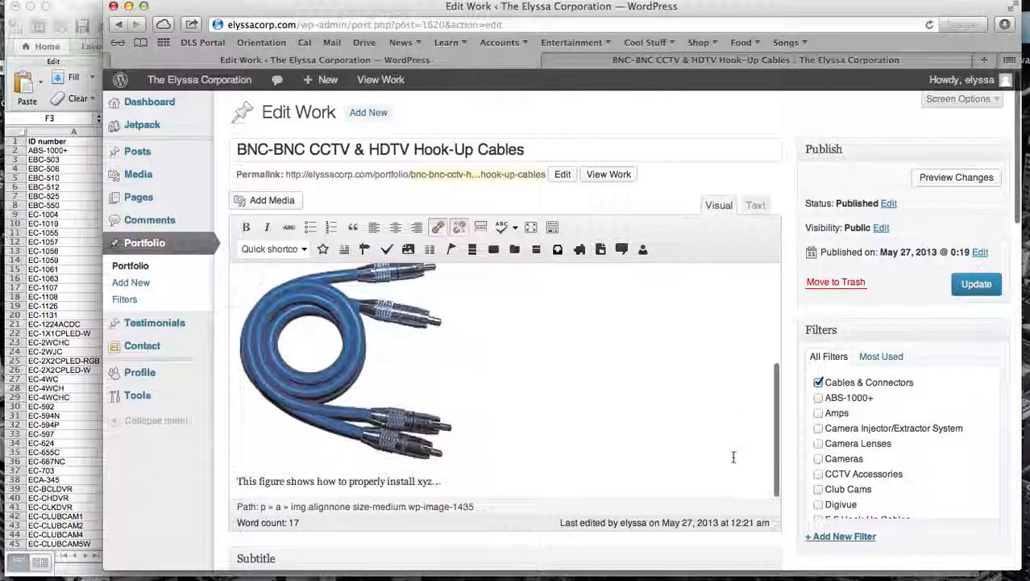
pyautogui.scroll(8, 749, 322)
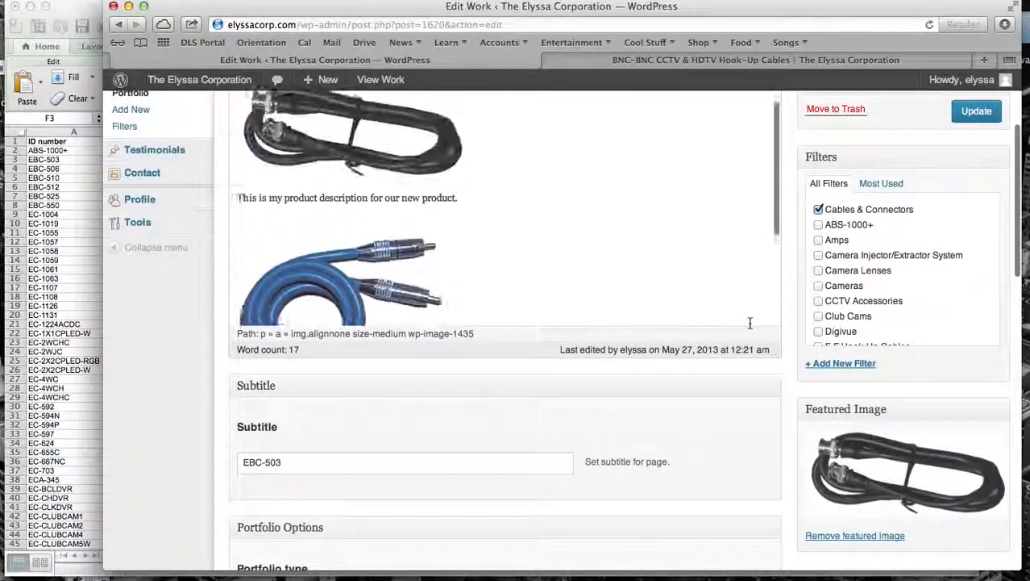
# Unassign and reassign the Cables & Connectors filter, and look through the remaining filters
pyautogui.click(818, 364)
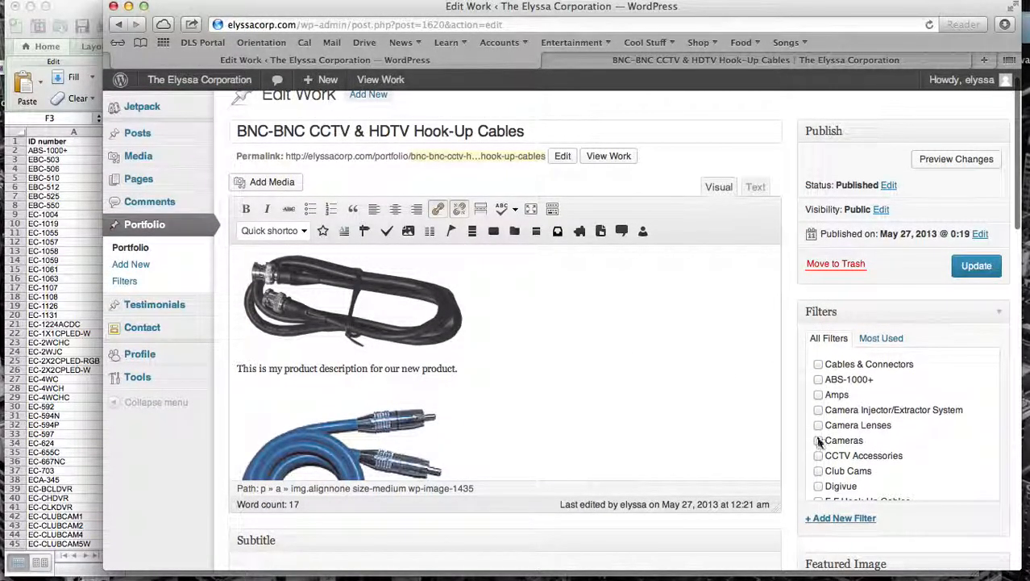
pyautogui.click(819, 364)
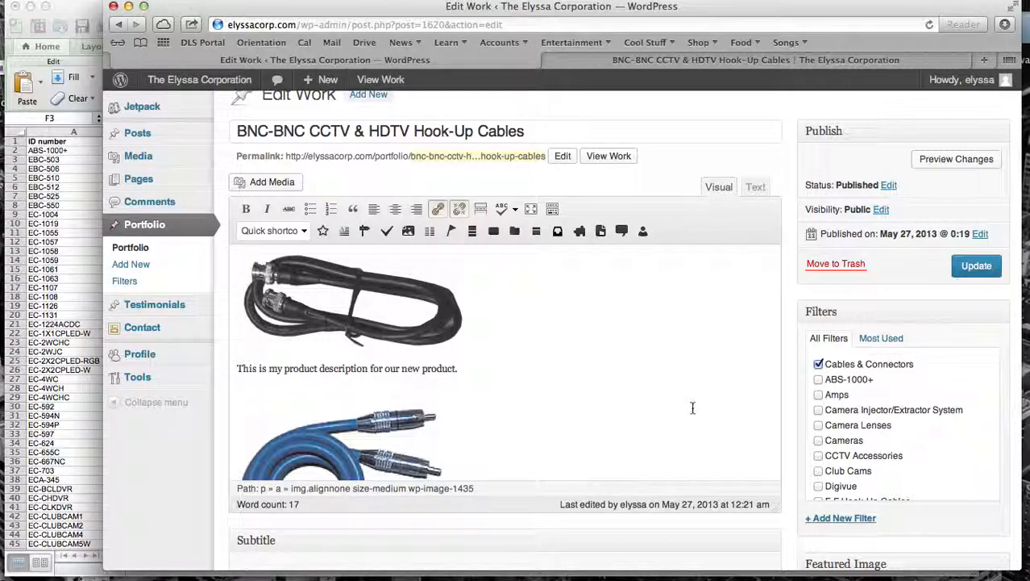
pyautogui.scroll(-5, 692, 407)
pyautogui.scroll(-10, 823, 434)
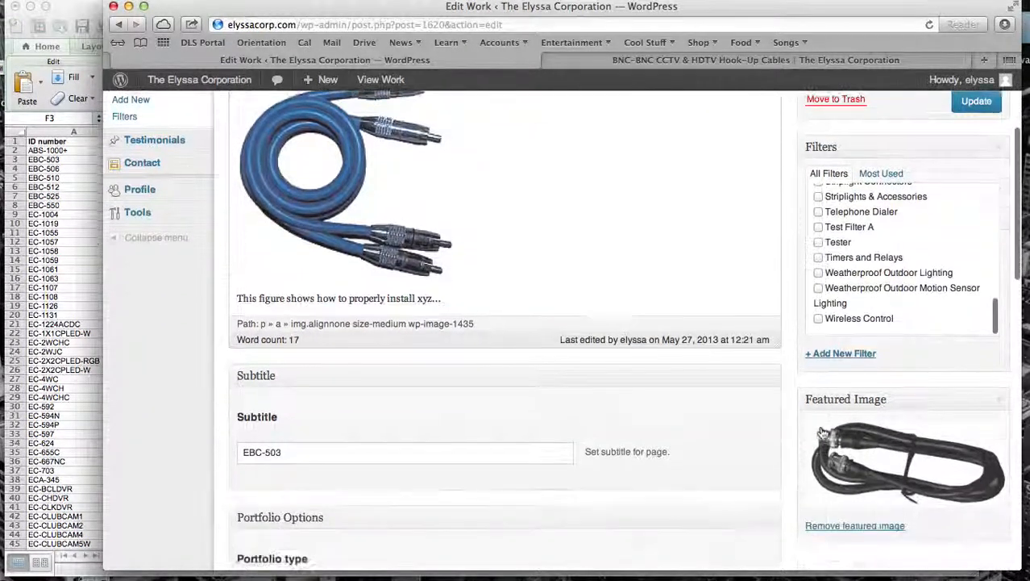
# Examine the work's featured image, portfolio options, specifications and subtitle
pyautogui.scroll(-2, 823, 434)
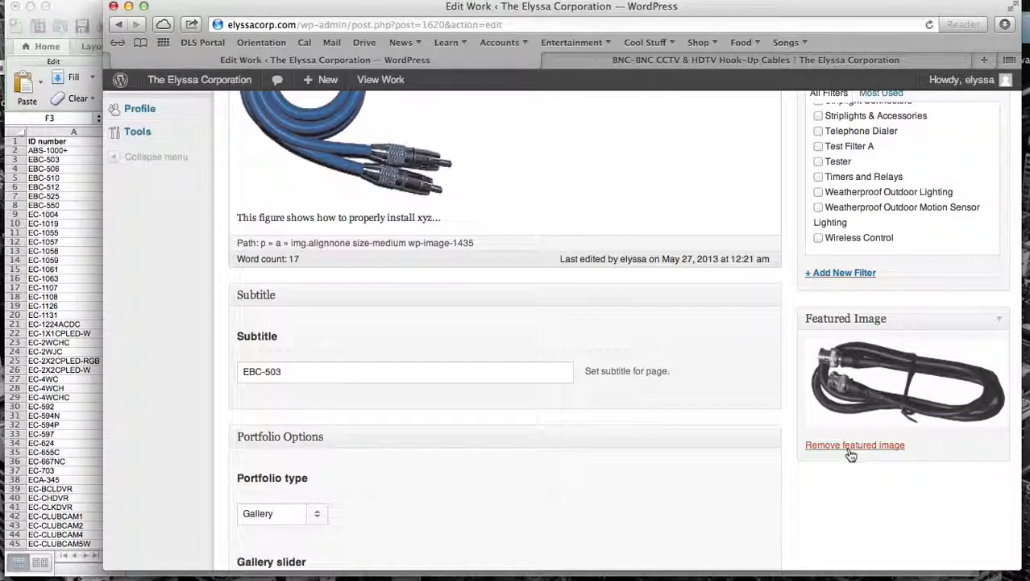
pyautogui.scroll(-6, 856, 480)
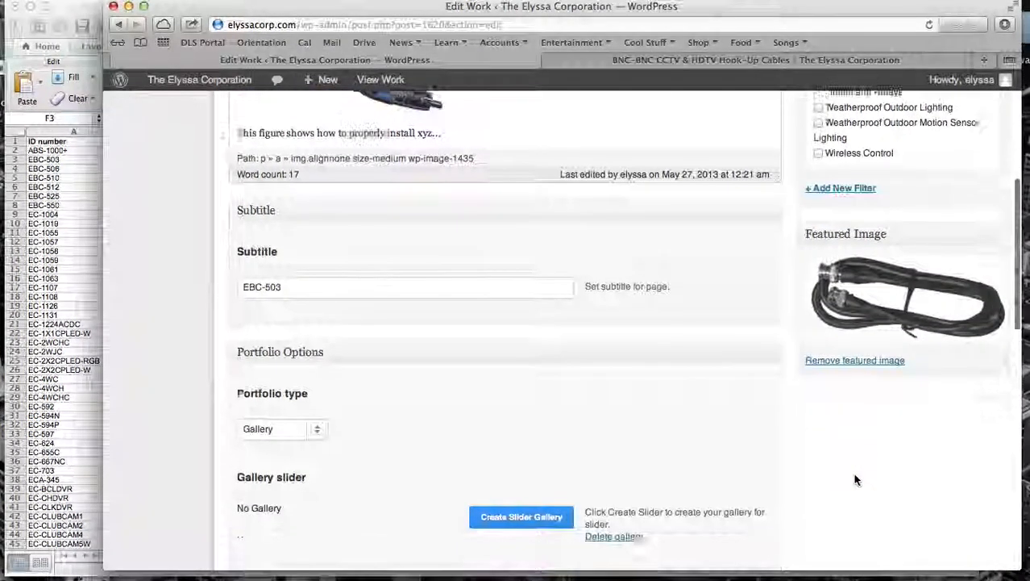
pyautogui.scroll(-10, 856, 480)
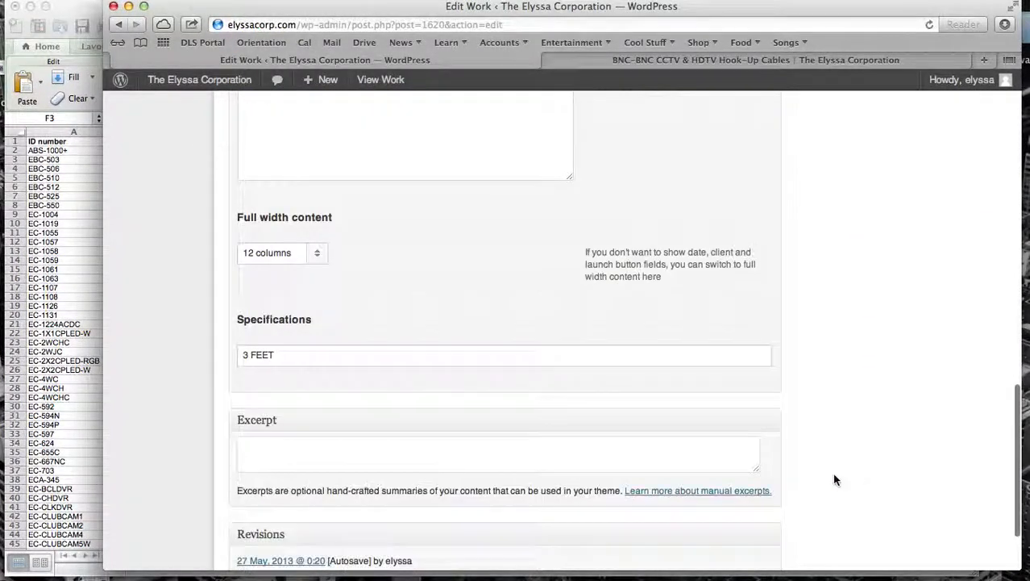
pyautogui.click(301, 356)
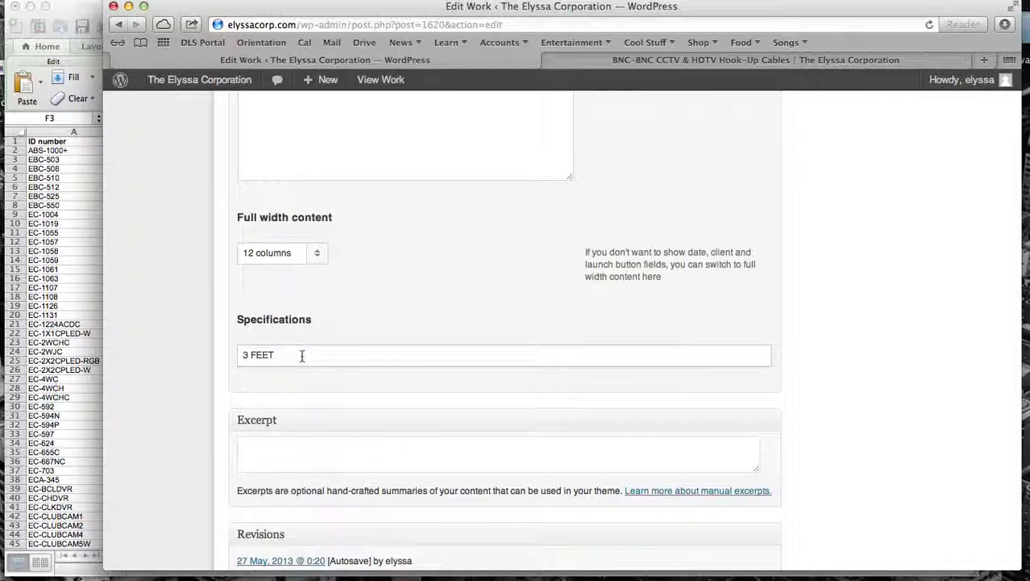
pyautogui.scroll(10, 302, 356)
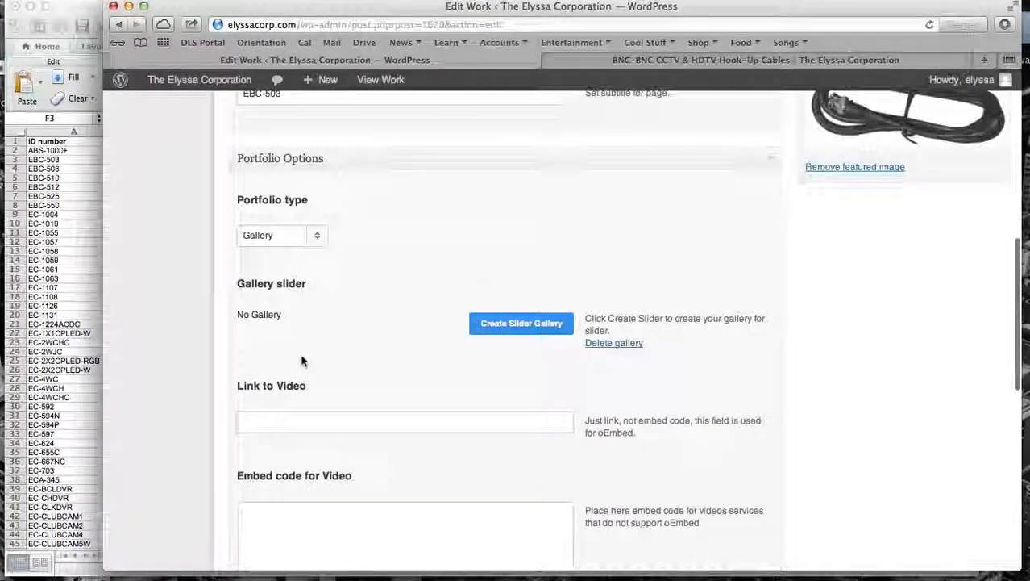
pyautogui.scroll(2, 304, 362)
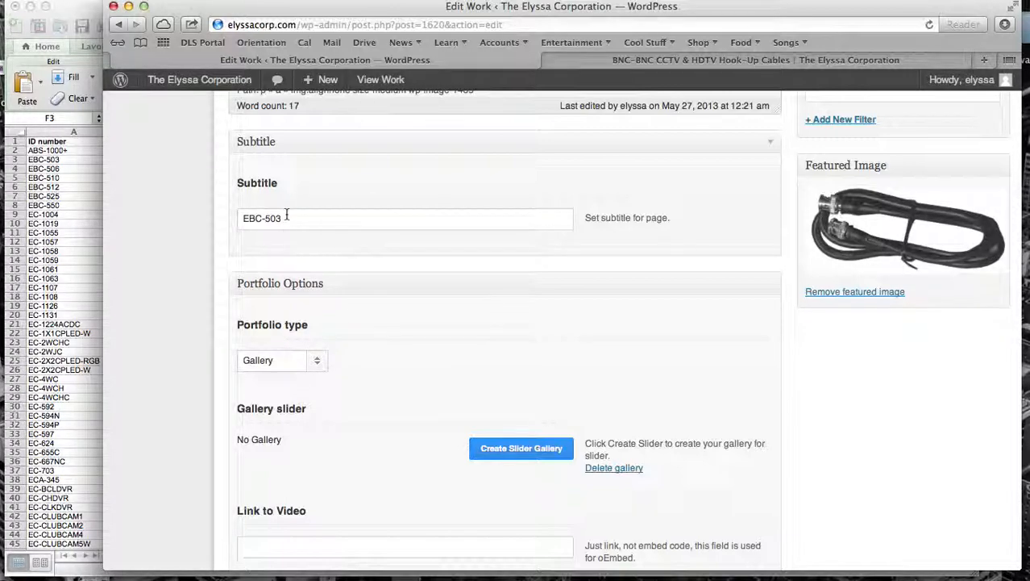
pyautogui.scroll(8, 296, 226)
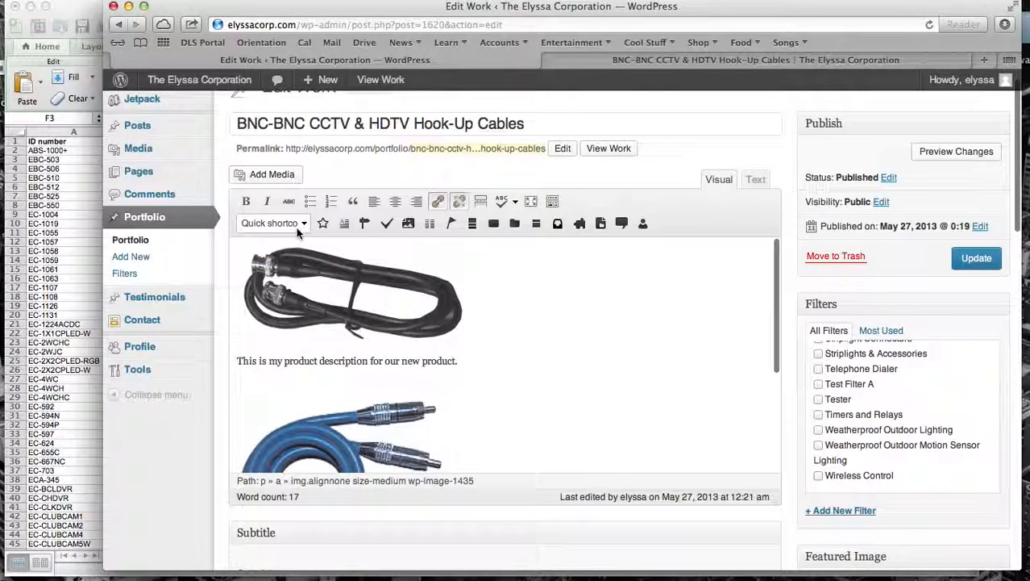
pyautogui.scroll(1, 296, 227)
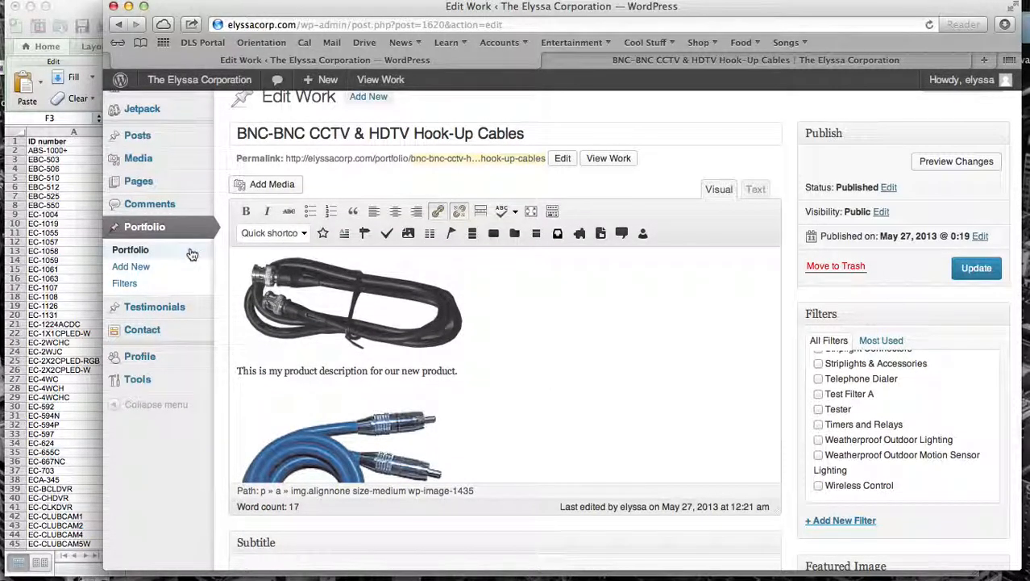
# Return to the Portfolio list and move the BNC-BNC CCTV & HDTV Hook-Up Cables work to the Trash
pyautogui.click(141, 254)
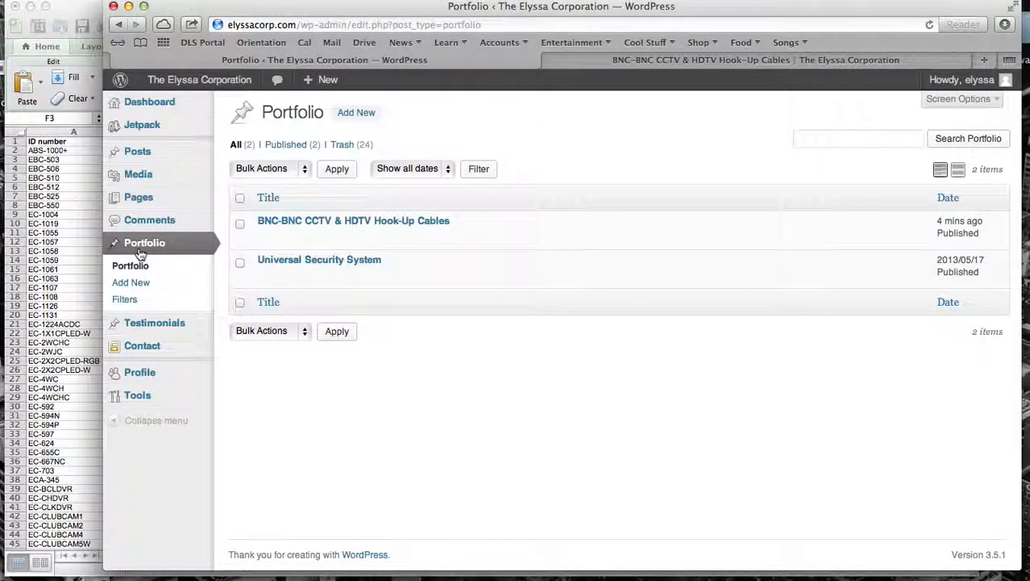
pyautogui.moveTo(309, 231)
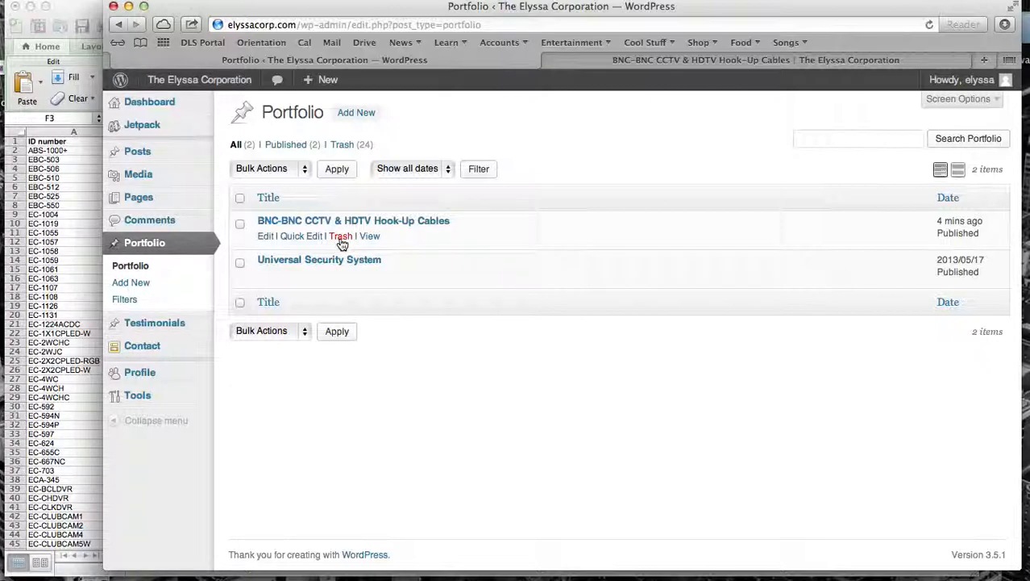
pyautogui.moveTo(340, 261)
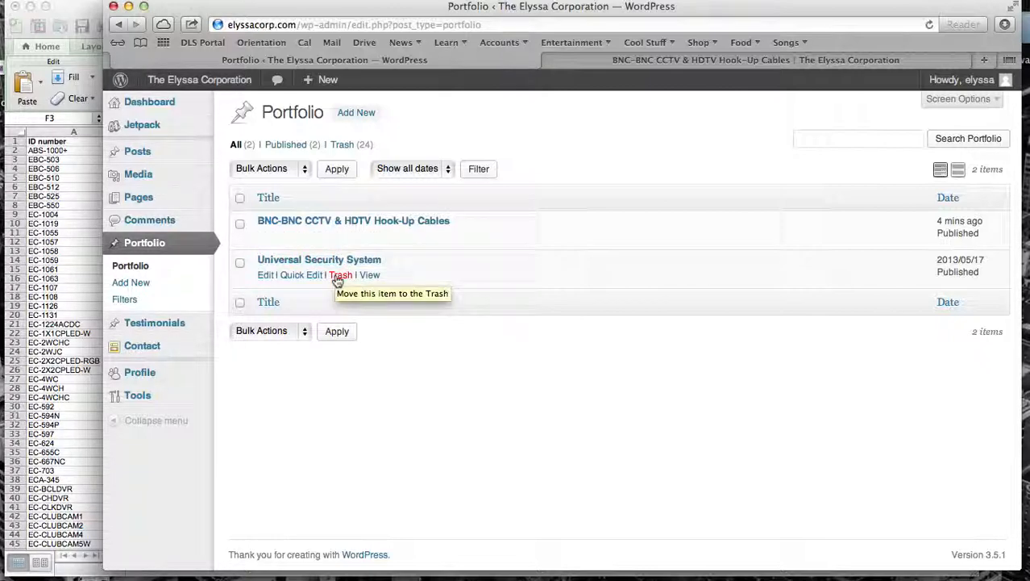
pyautogui.moveTo(340, 240)
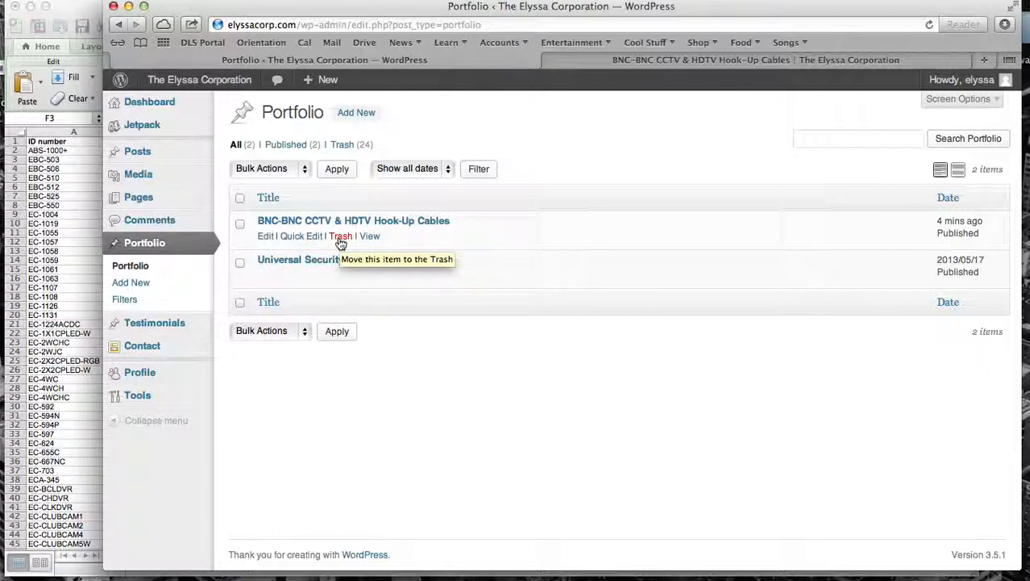
pyautogui.click(340, 239)
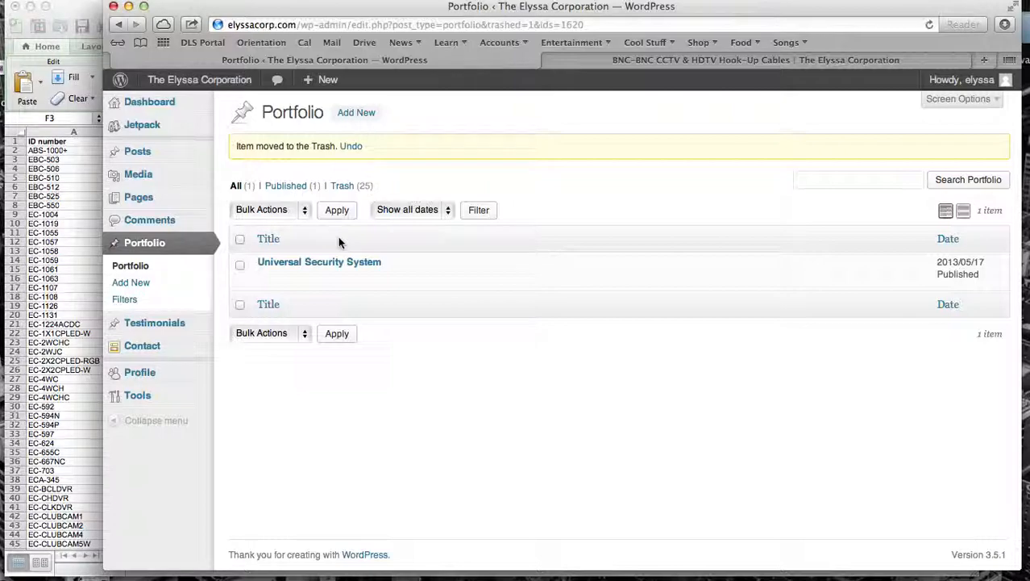
# Restore the BNC-BNC CCTV & HDTV Hook-Up Cables work from the Trash and return to the full Portfolio list
pyautogui.click(346, 187)
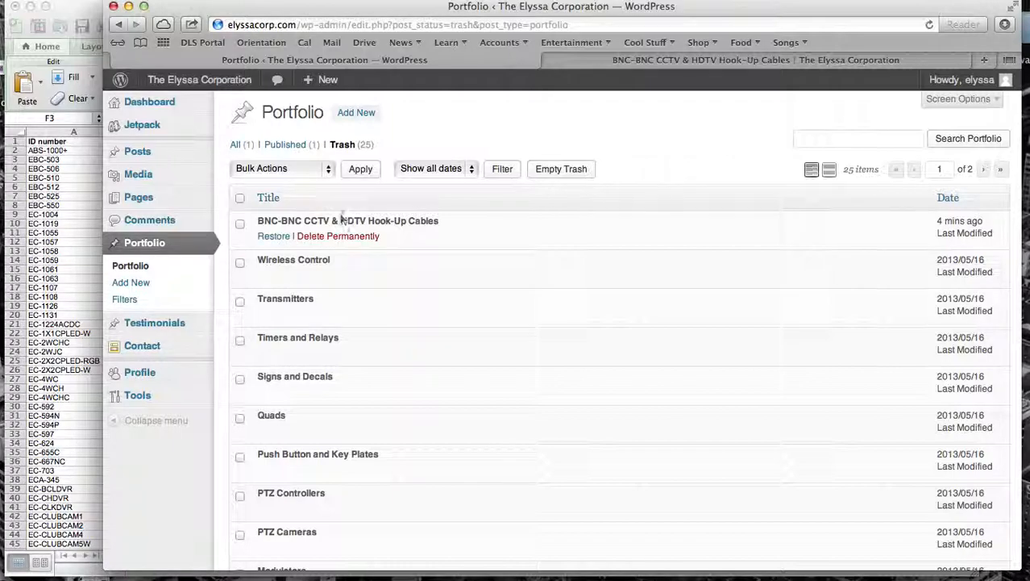
pyautogui.click(272, 242)
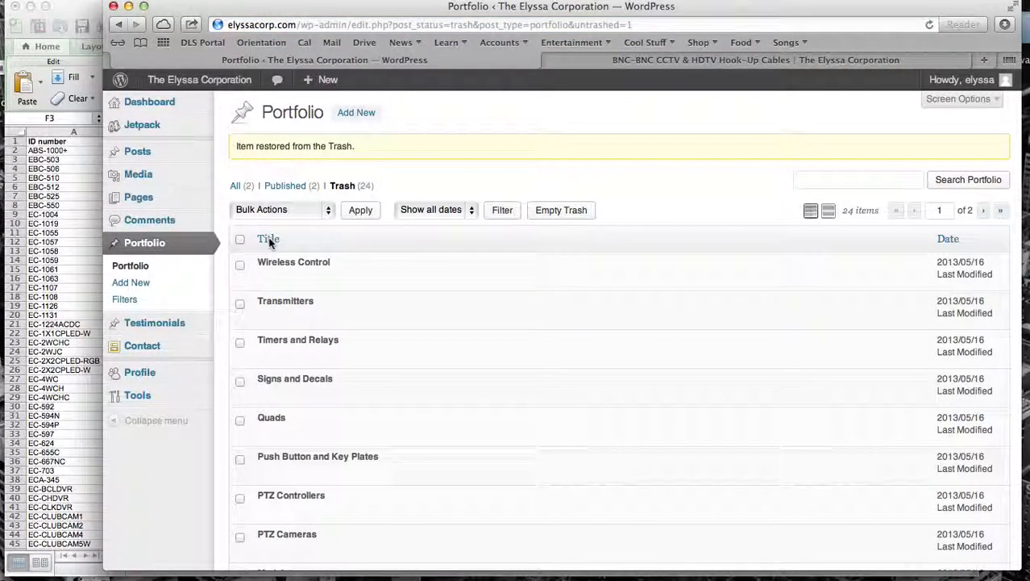
pyautogui.click(131, 268)
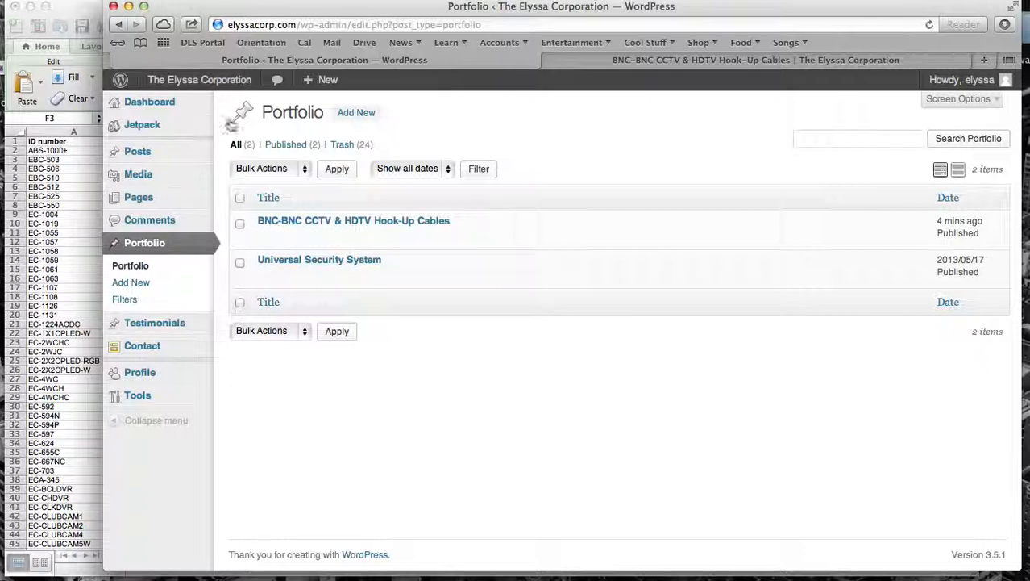
# Check the products in the Elyssa_Corp_Products.xlsx spreadsheet in Excel and return to the Portfolio list in the browser
pyautogui.click(66, 170)
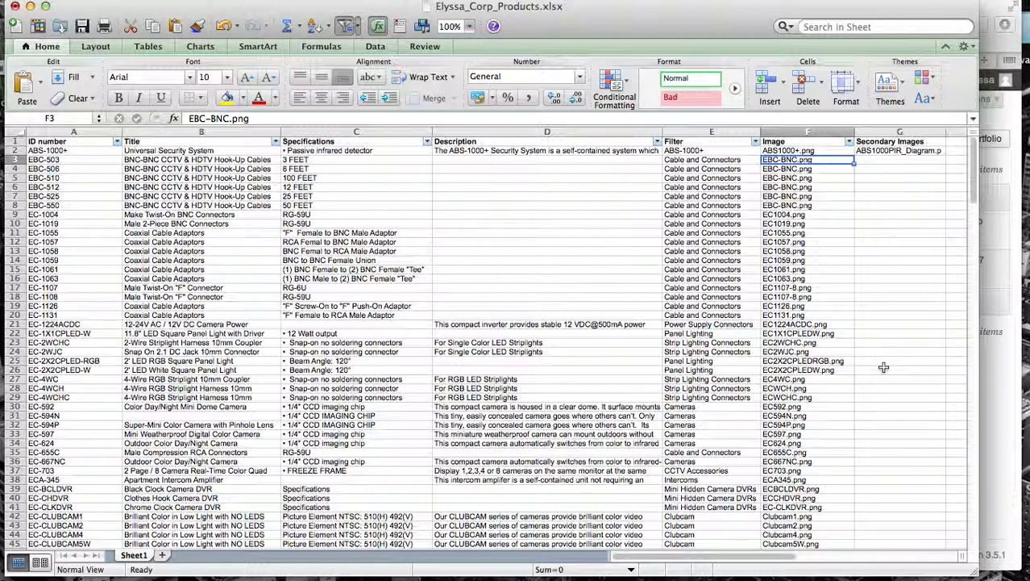
pyautogui.click(1003, 390)
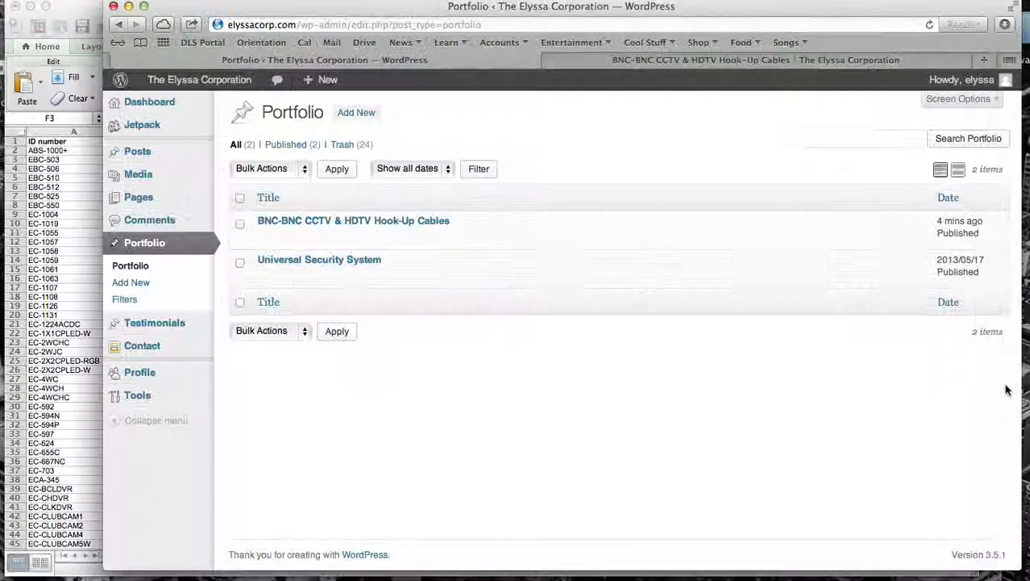